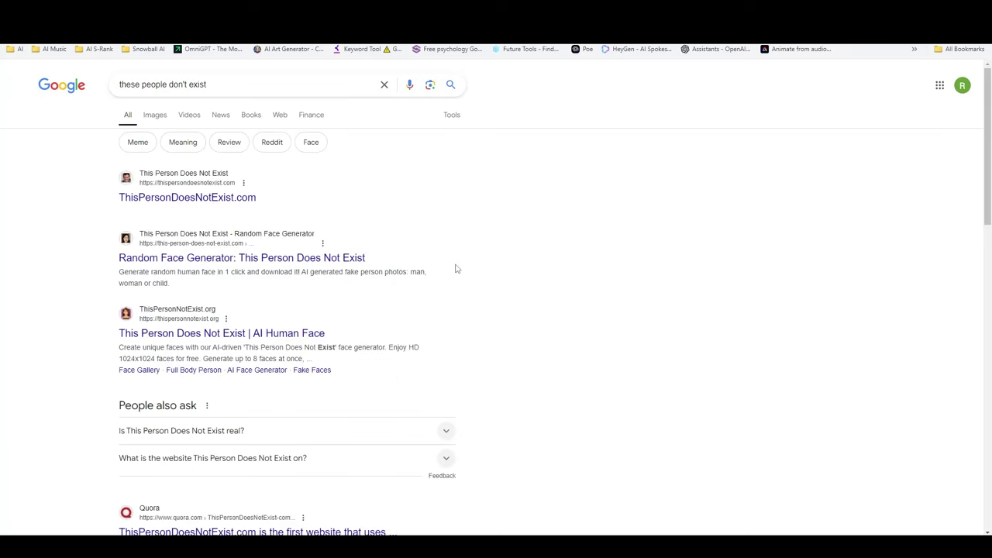
- Open ThisPersonDoesNotExist.com from the search results and bring up the generated face's image options
left_click(209, 200)
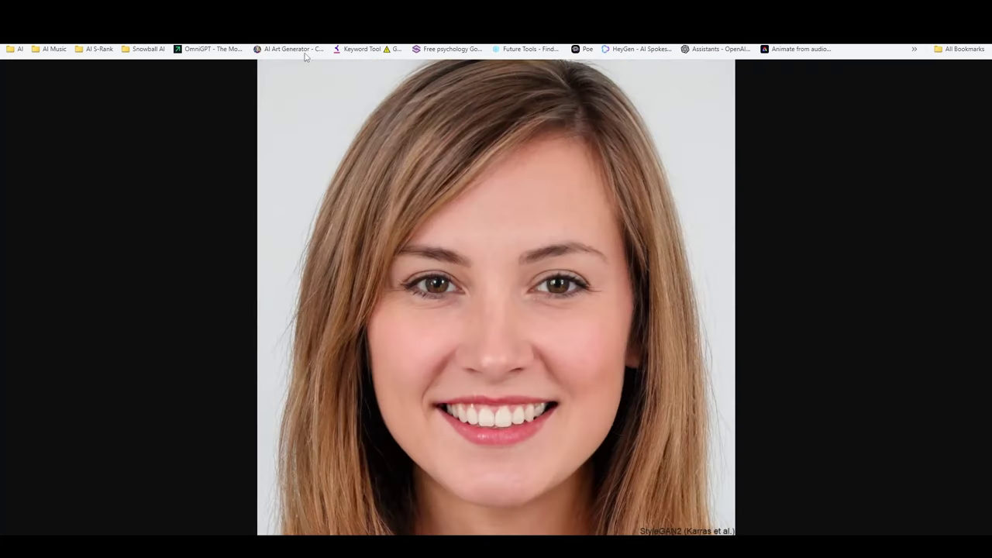
right_click(440, 157)
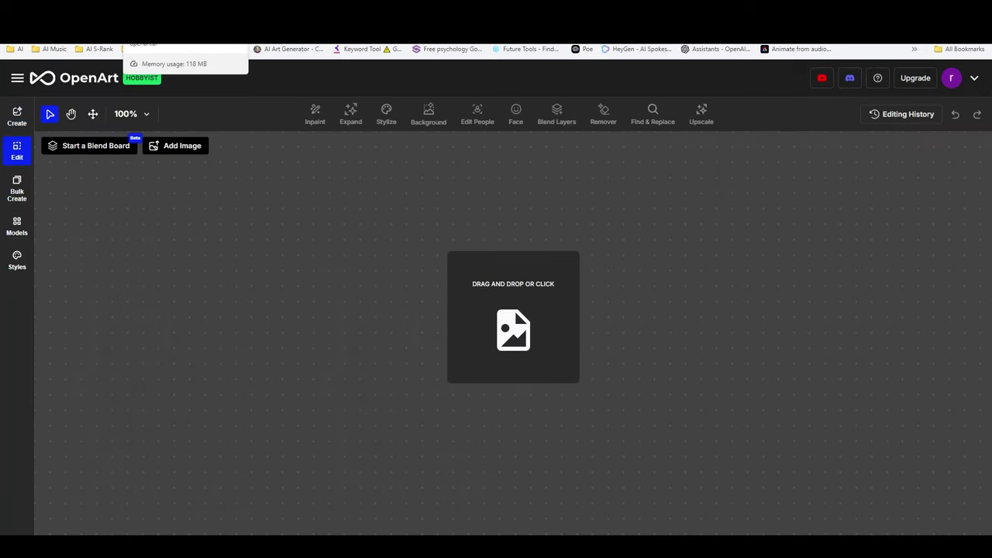
- Place the AI face on OpenArt's edit canvas with the Change Facial Expression tool open
left_click_drag(186, 34, 537, 331)
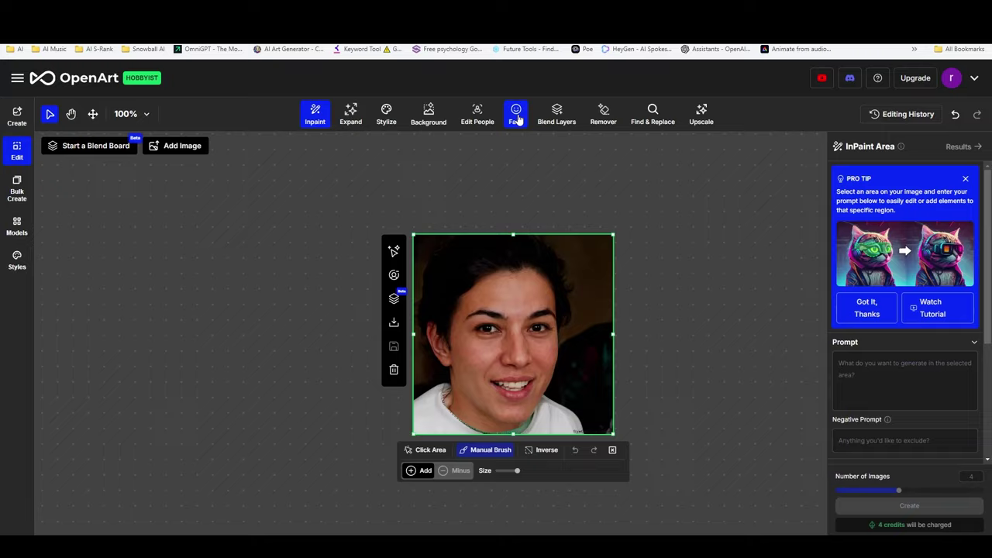
left_click(517, 116)
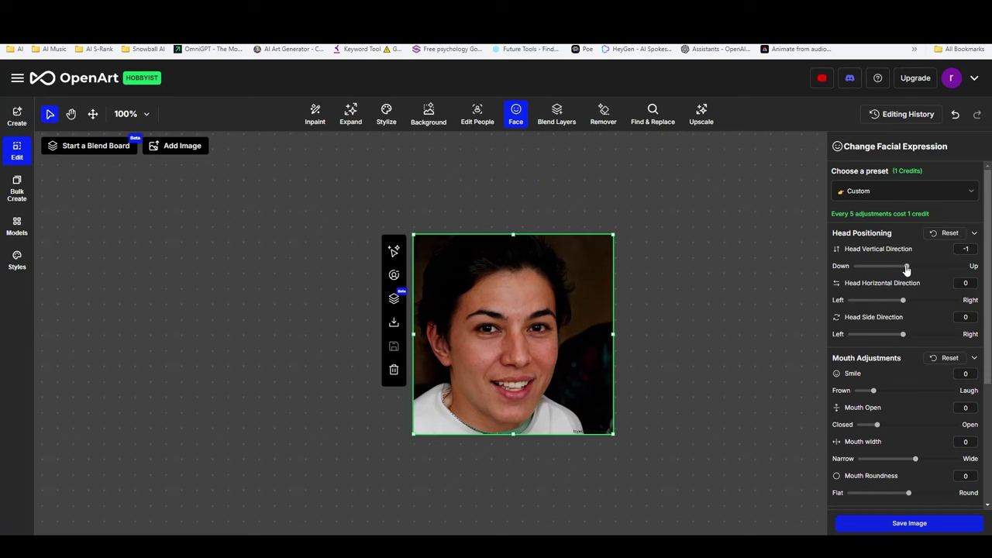
- Tilt the head slightly up, raise Smile to 0.8, and turn the head to Head Side Direction -9
mouse_move(902, 271)
left_mouse_down()
mouse_move(924, 270)
mouse_move(910, 267)
left_mouse_up()
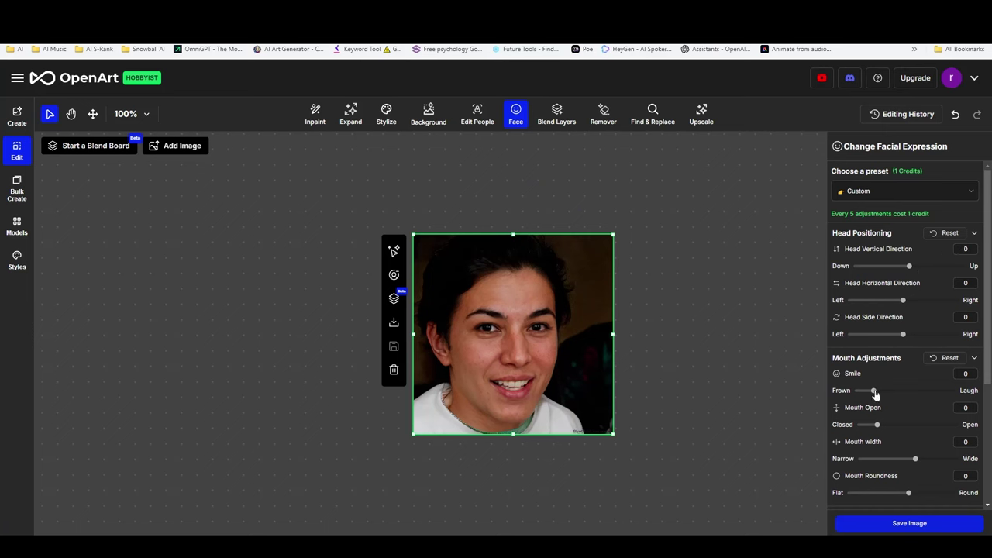
left_click_drag(875, 394, 923, 395)
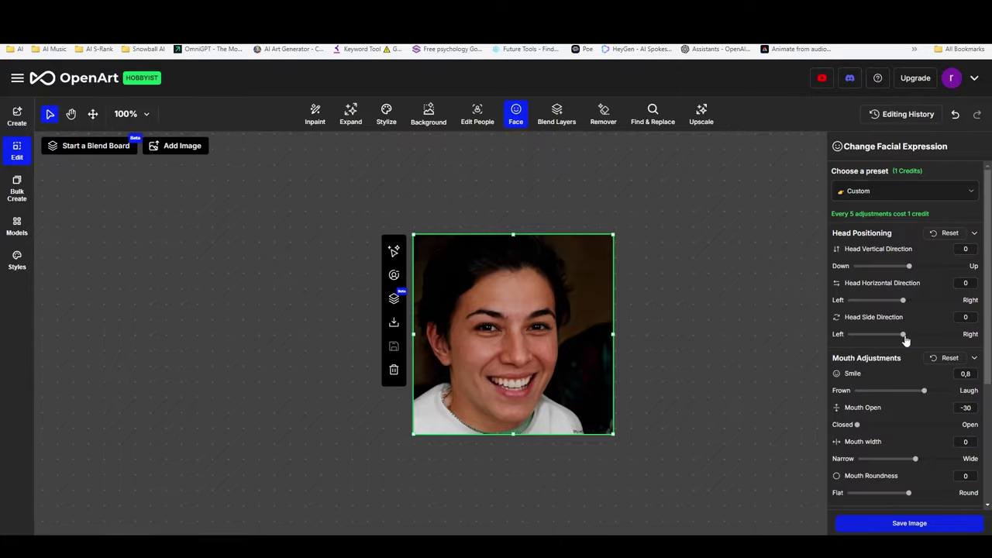
left_click_drag(904, 338, 874, 338)
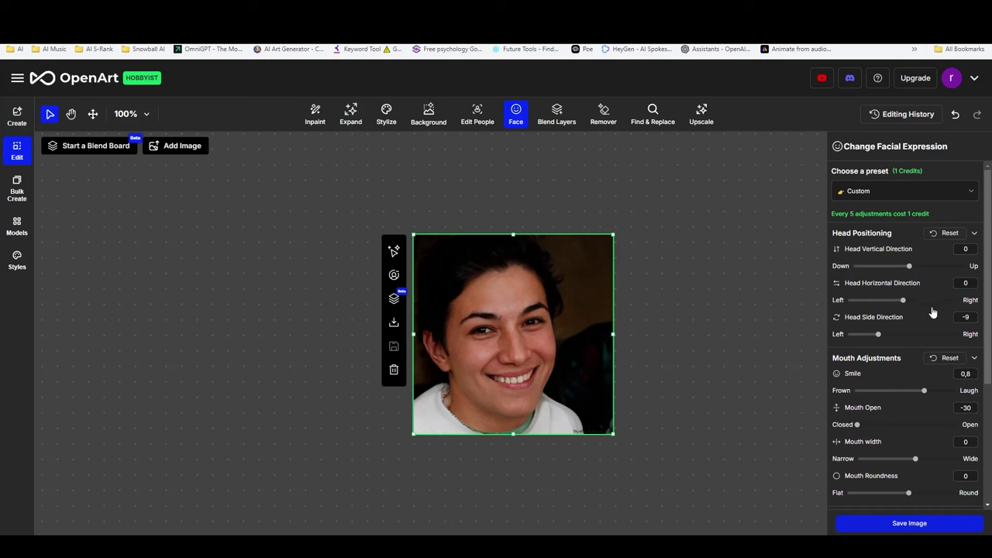
- Set Mouth Roundness to 10 and Eye Direction (Horizontal) to -10 so the eyes glance left
scroll(981, 320, "down", 3)
scroll(982, 320, "down", 1)
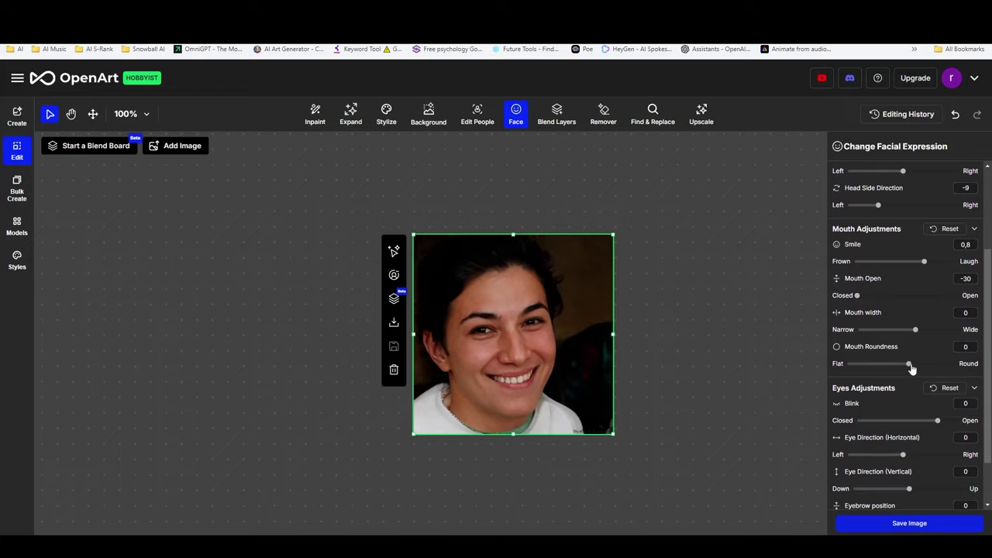
left_click_drag(911, 369, 938, 365)
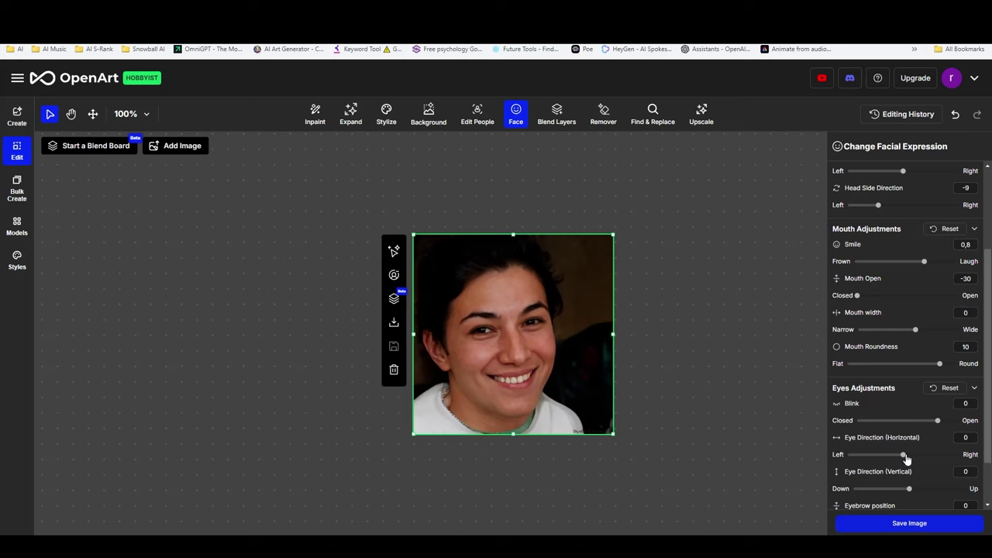
left_click_drag(904, 456, 867, 456)
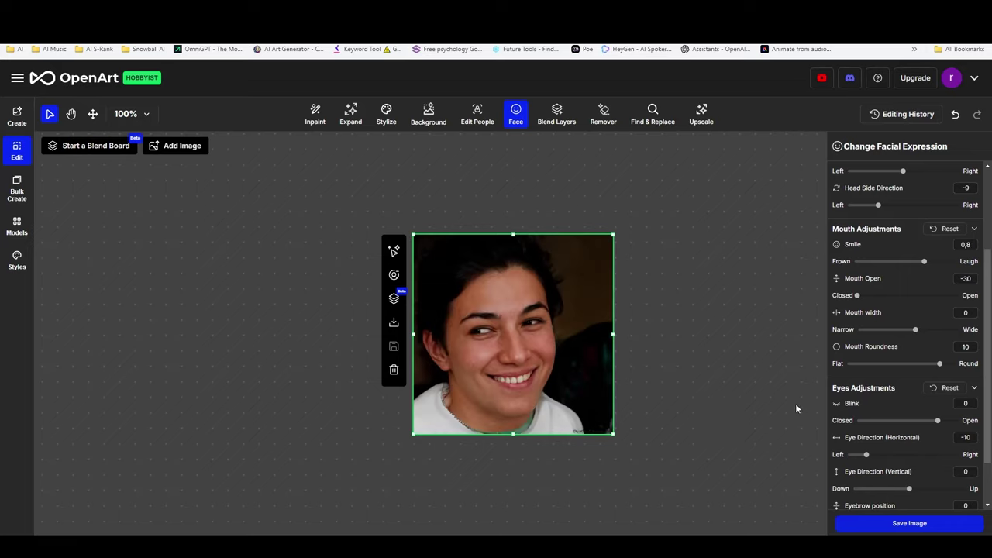
- Re-render the face edit with the Mouth Roundness slider at 10
scroll(908, 418, "down", 2)
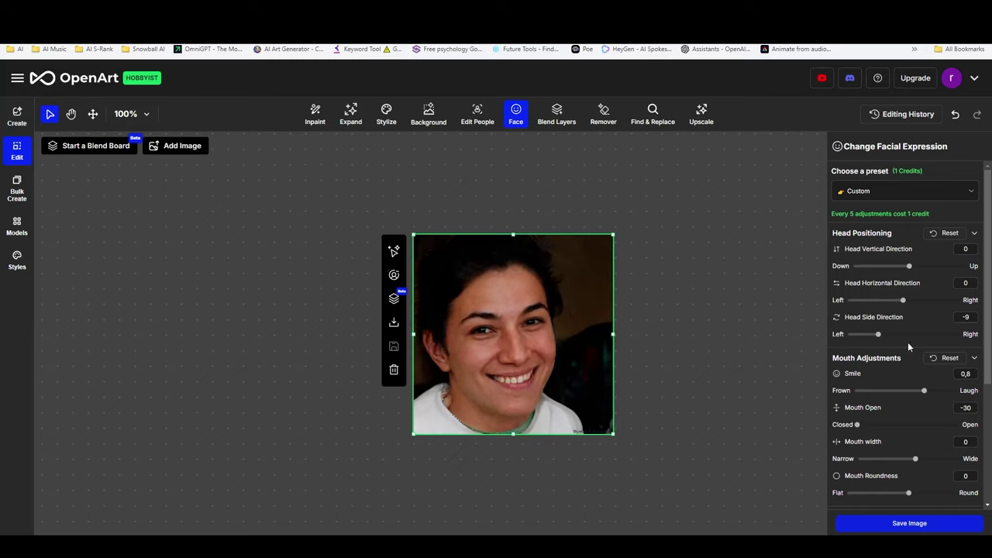
scroll(908, 342, "down", 2)
left_click_drag(908, 342, 939, 342)
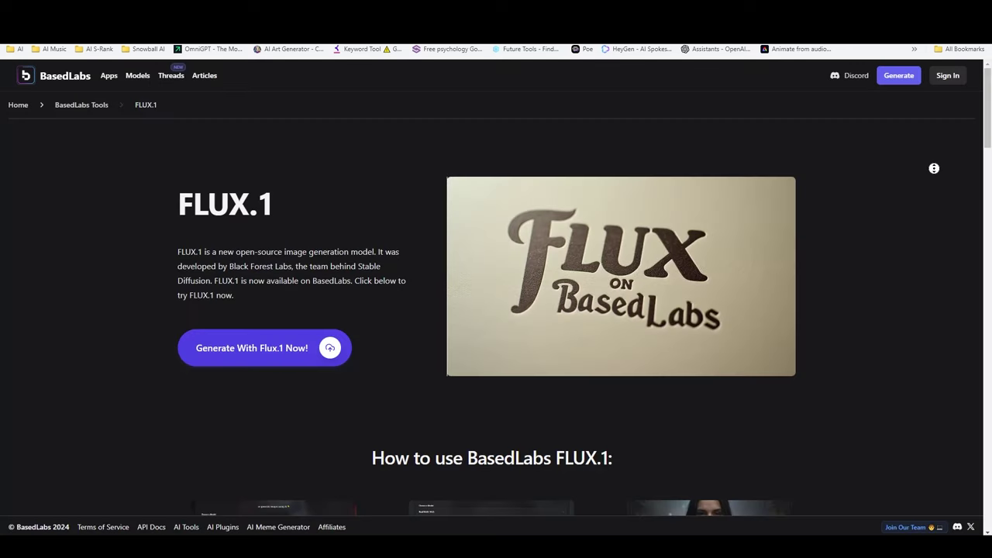
- Scroll through the BasedLabs FLUX.1 overview page
scroll(934, 168, "down", 2)
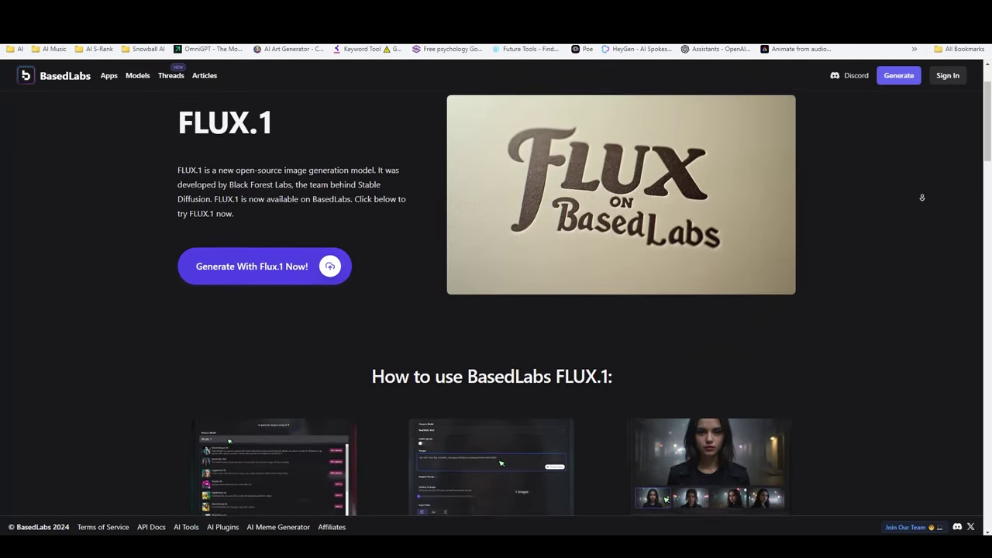
scroll(922, 198, "down", 3)
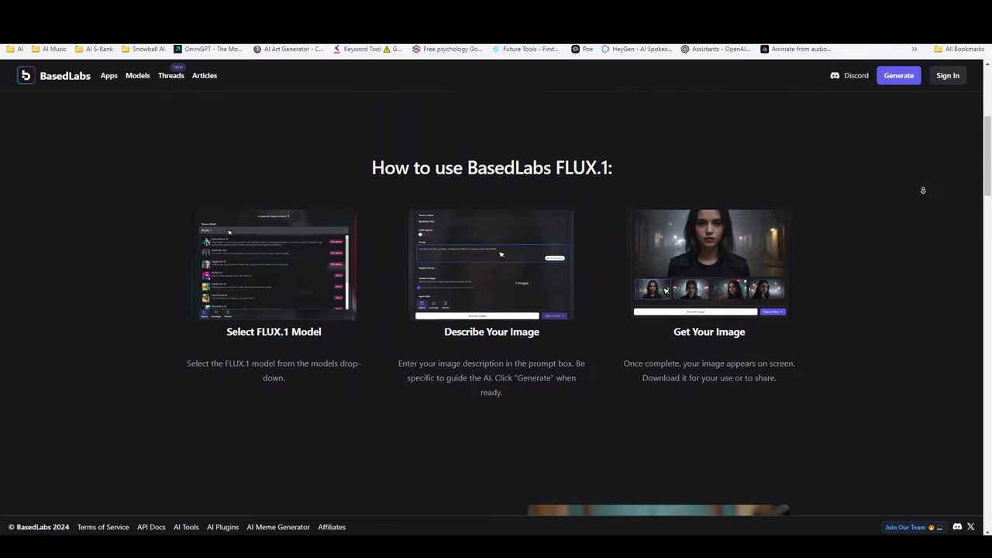
scroll(924, 190, "down", 4)
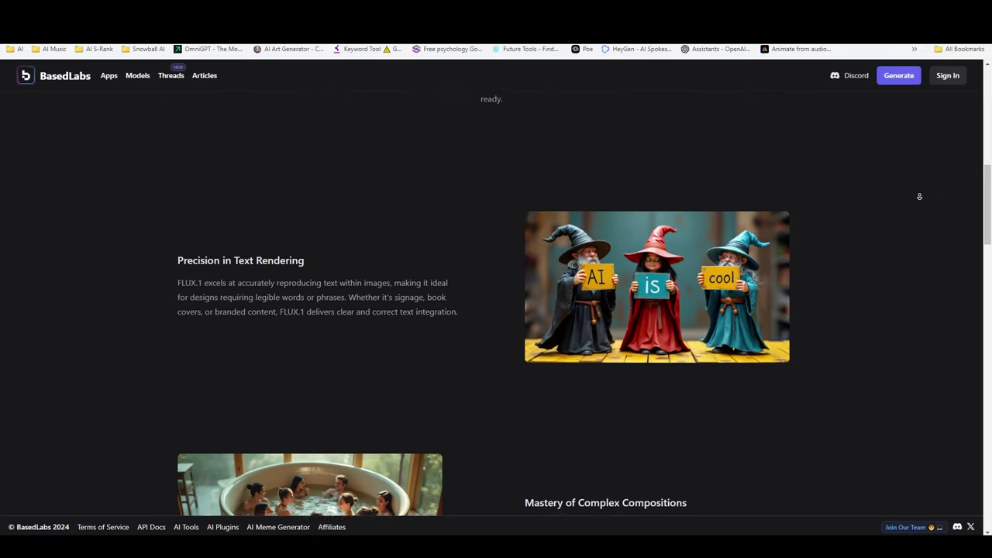
scroll(919, 196, "down", 3)
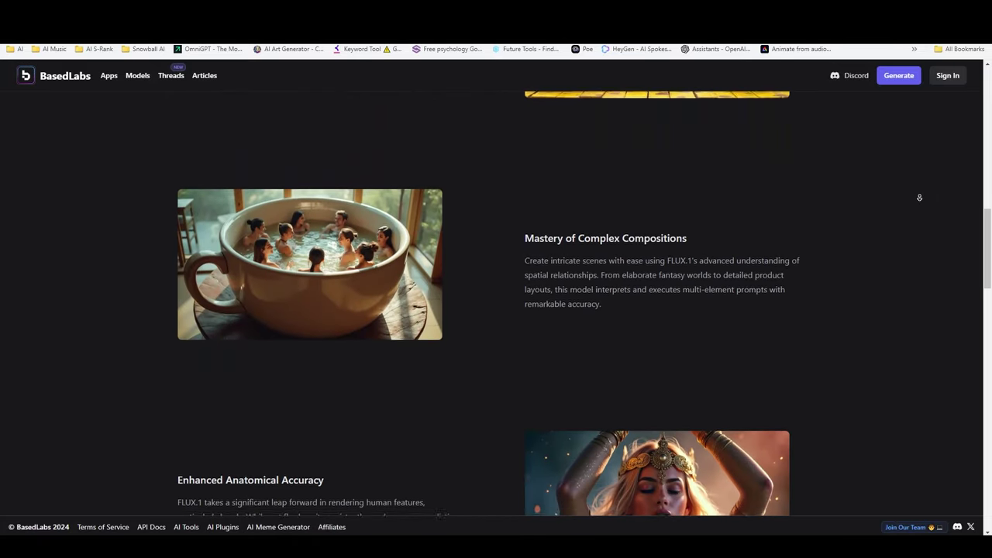
scroll(919, 197, "down", 3)
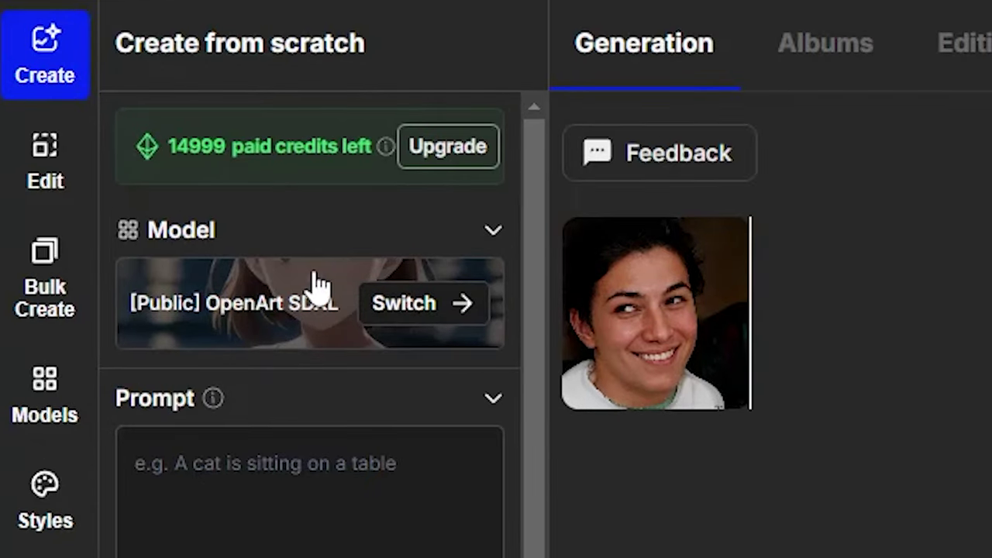
- Switch OpenArt's generation model to Flux from the Public Models gallery
left_click(279, 309)
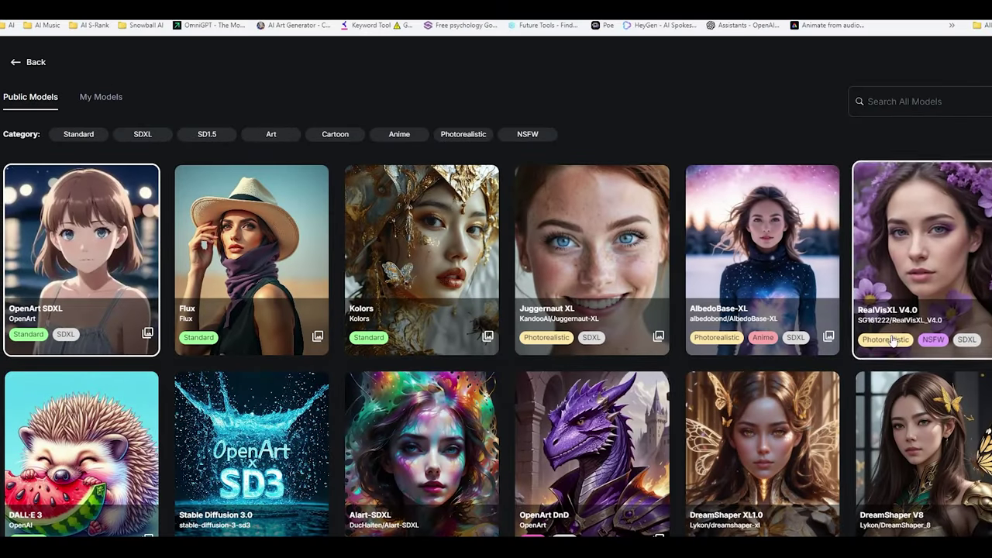
scroll(82, 450, "down", 2)
scroll(215, 338, "up", 2)
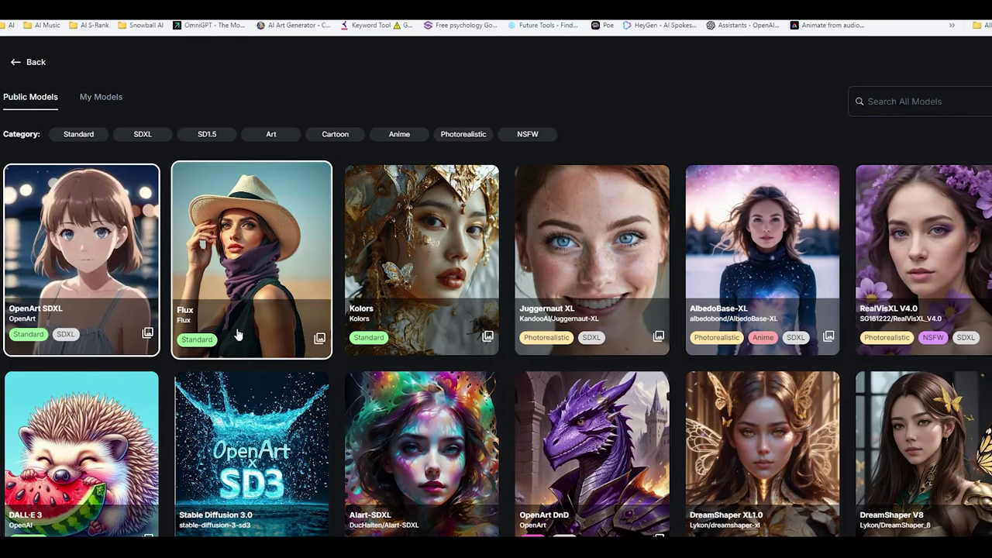
left_click(250, 254)
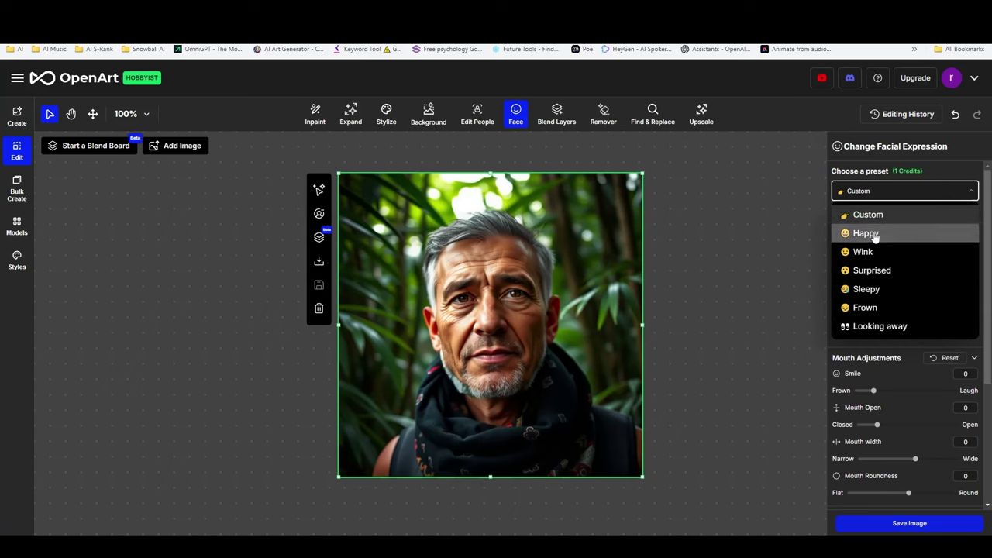
- Apply the Happy expression preset to the man's portrait, reselect it, and apply Surprised
left_click(749, 196)
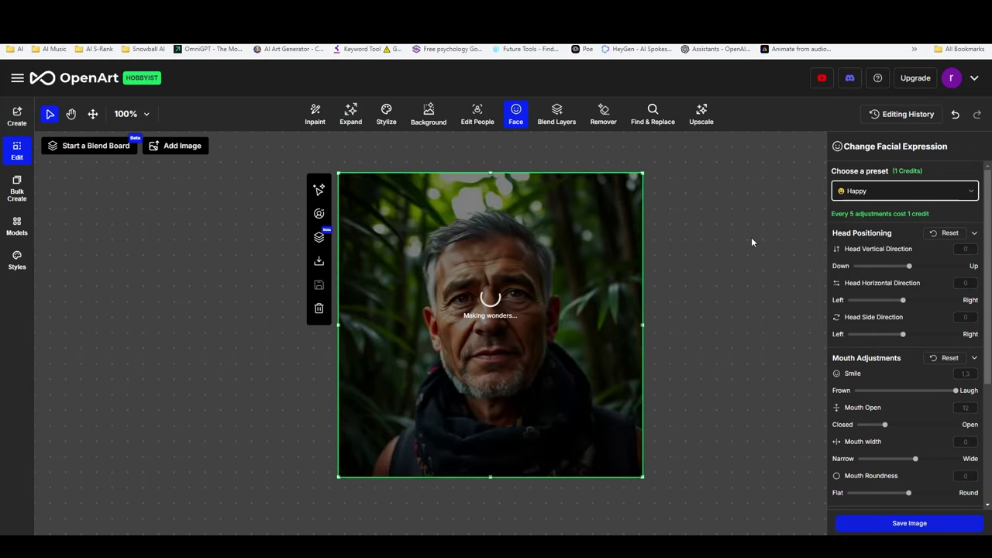
left_click(752, 242)
left_click(595, 239)
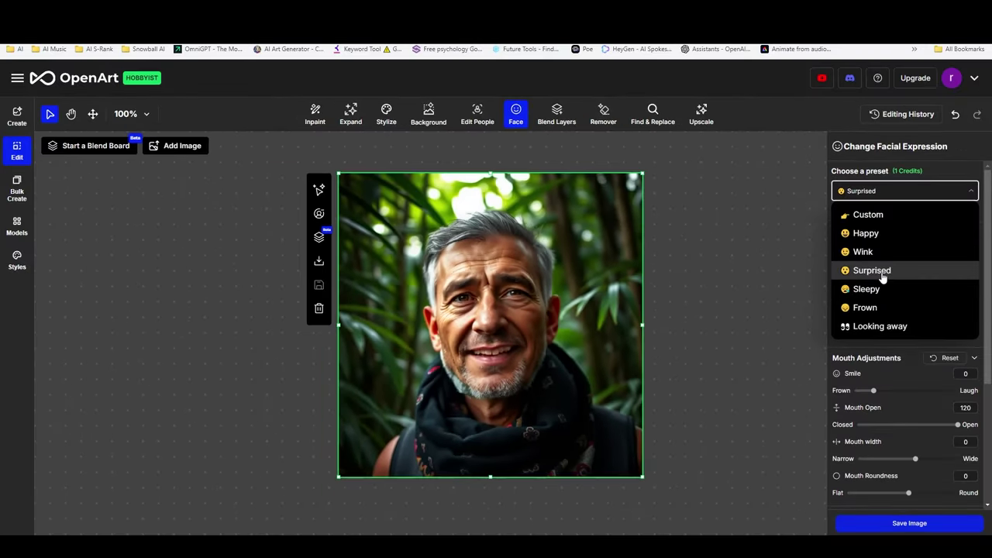
left_click(882, 273)
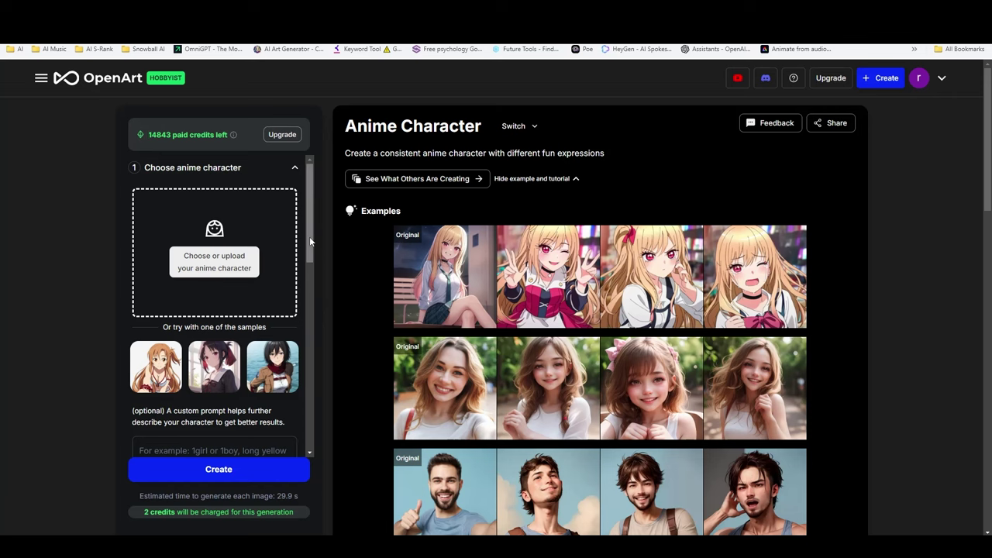
- Use the dark-haired sample as the Anime Character reference
left_click_drag(310, 236, 308, 263)
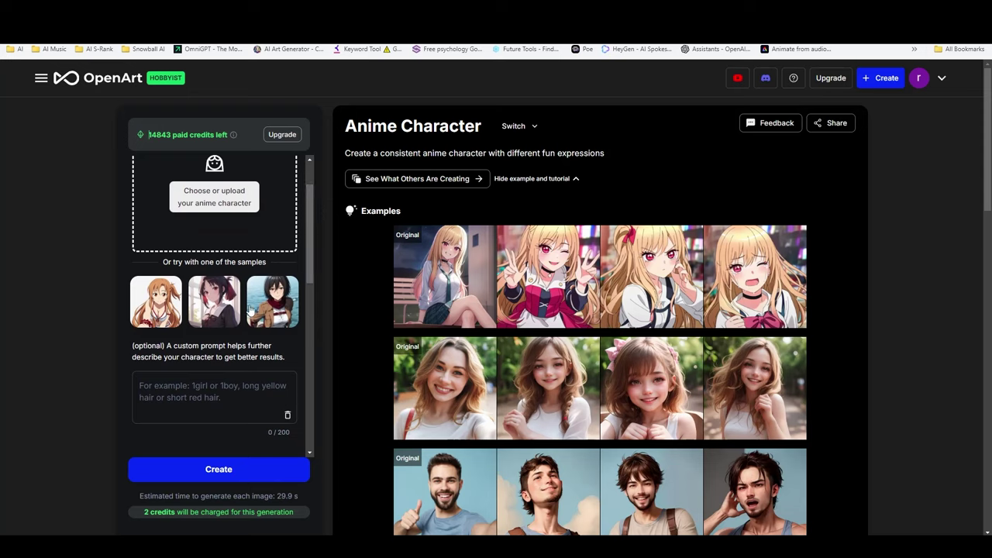
left_click(268, 311)
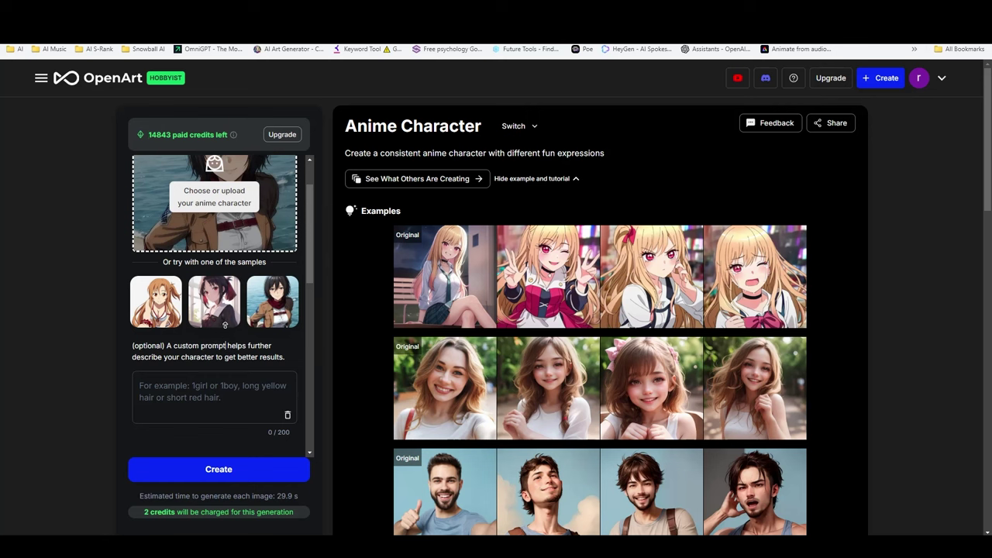
scroll(221, 321, "up", 1)
scroll(104, 255, "down", 2)
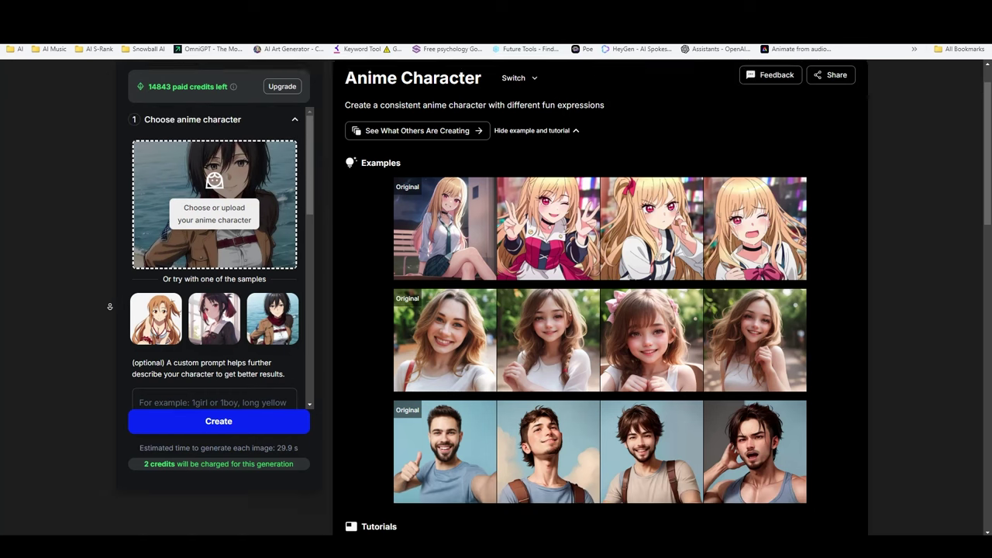
scroll(226, 341, "down", 1)
scroll(225, 350, "down", 1)
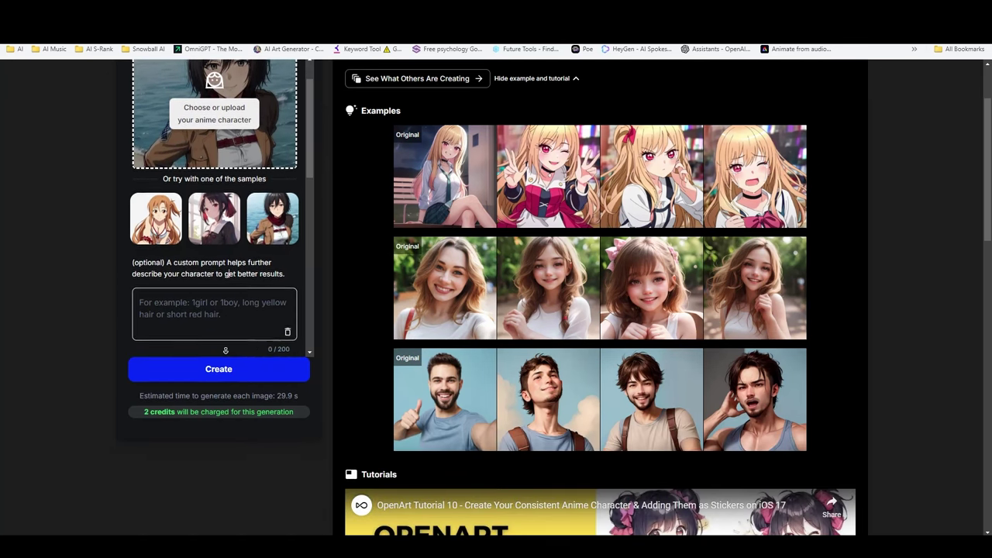
scroll(211, 301, "down", 1)
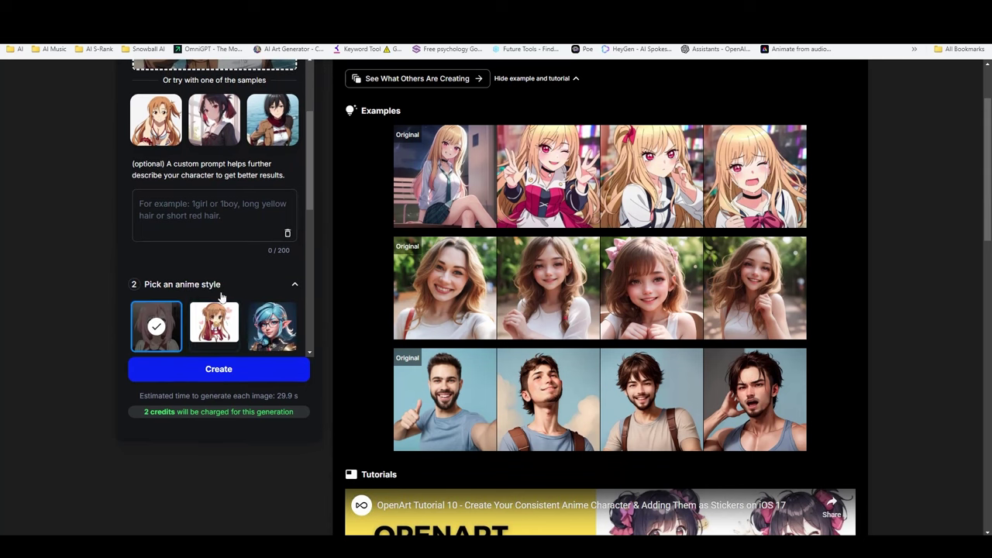
- Pick the Annoyed expression for the character's two new images
scroll(221, 302, "down", 1)
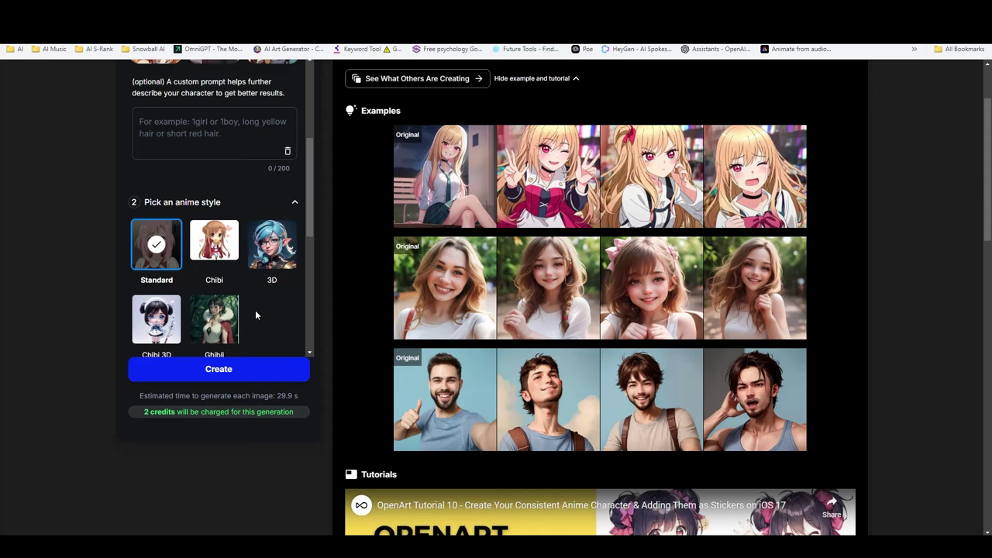
scroll(255, 354, "down", 1)
scroll(267, 291, "down", 1)
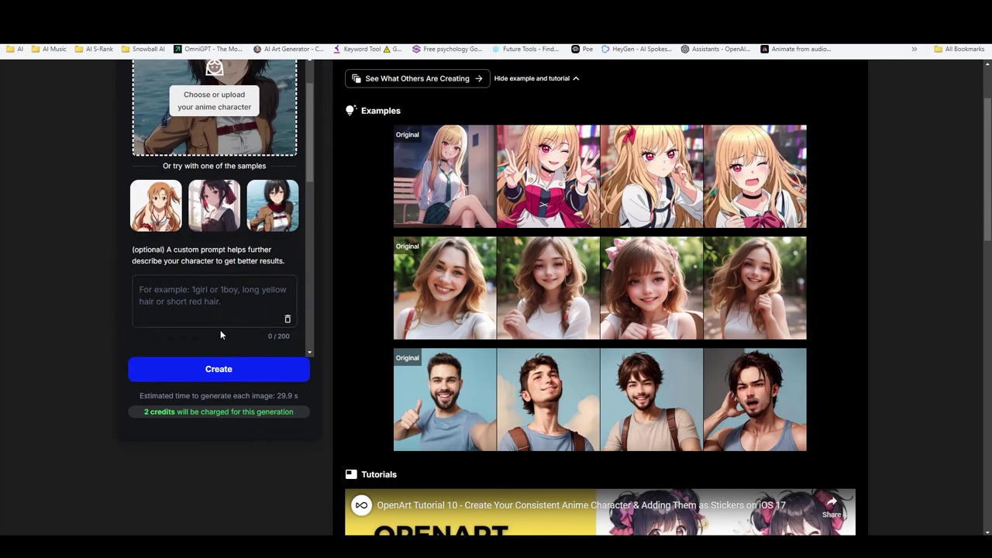
scroll(220, 310, "down", 1)
scroll(218, 267, "down", 1)
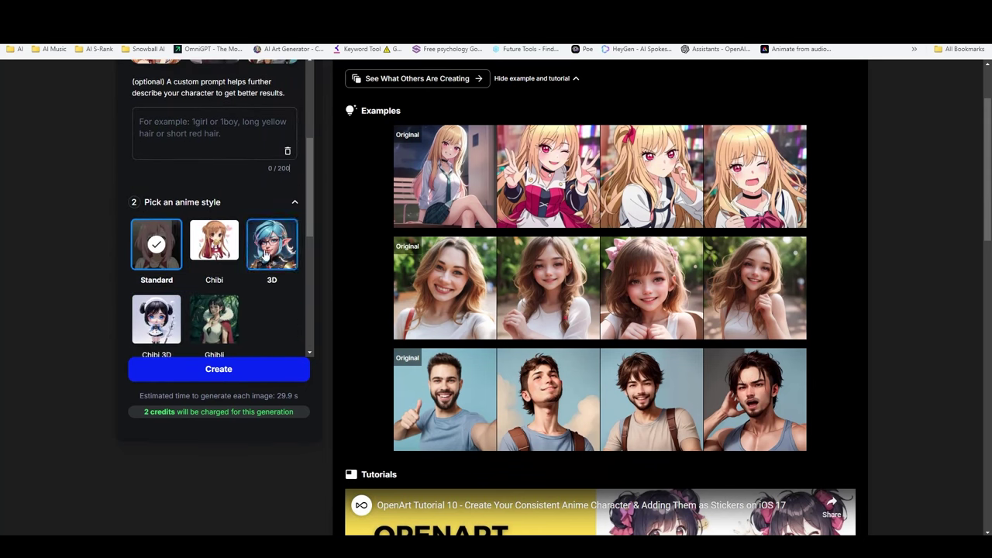
scroll(266, 279, "down", 1)
scroll(268, 287, "down", 1)
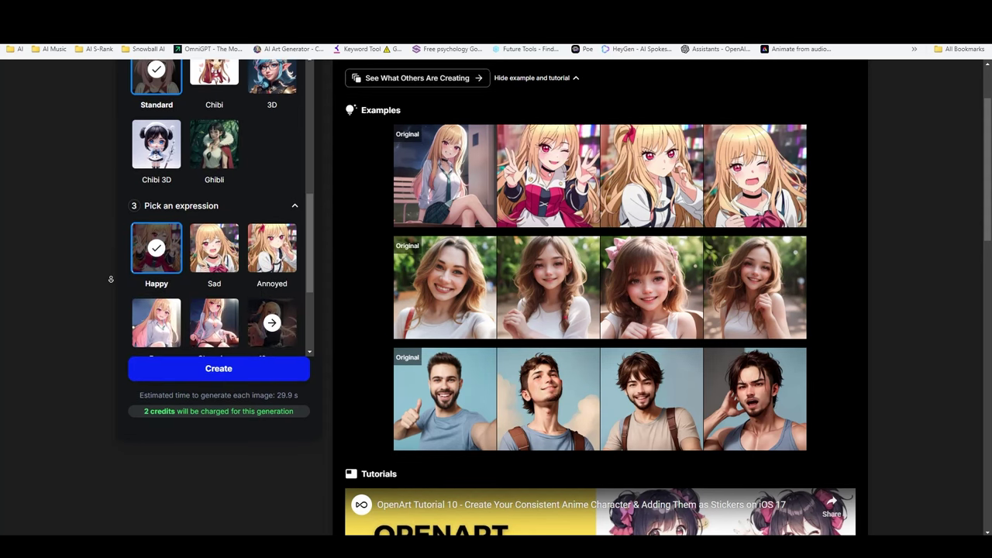
scroll(111, 279, "down", 1)
left_click(272, 214)
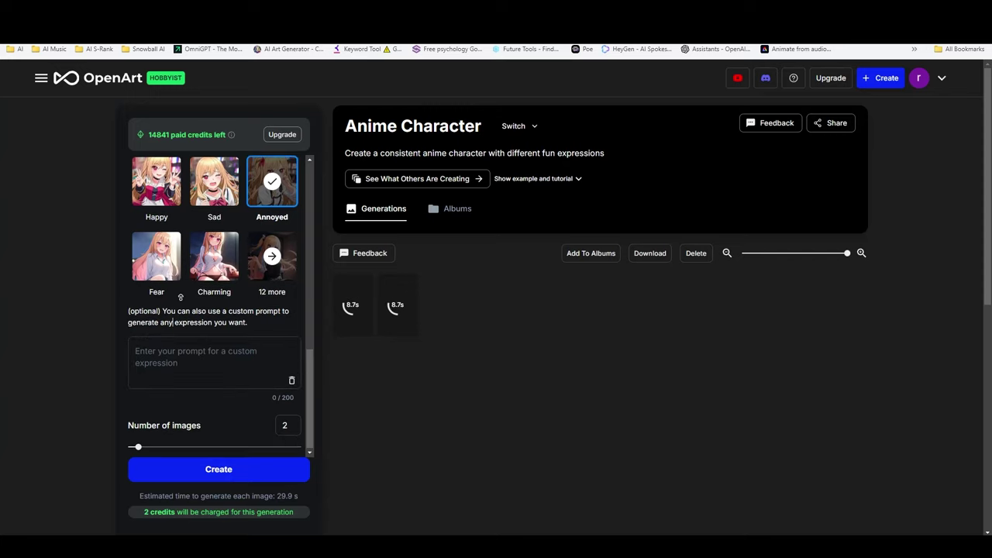
scroll(181, 297, "up", 3)
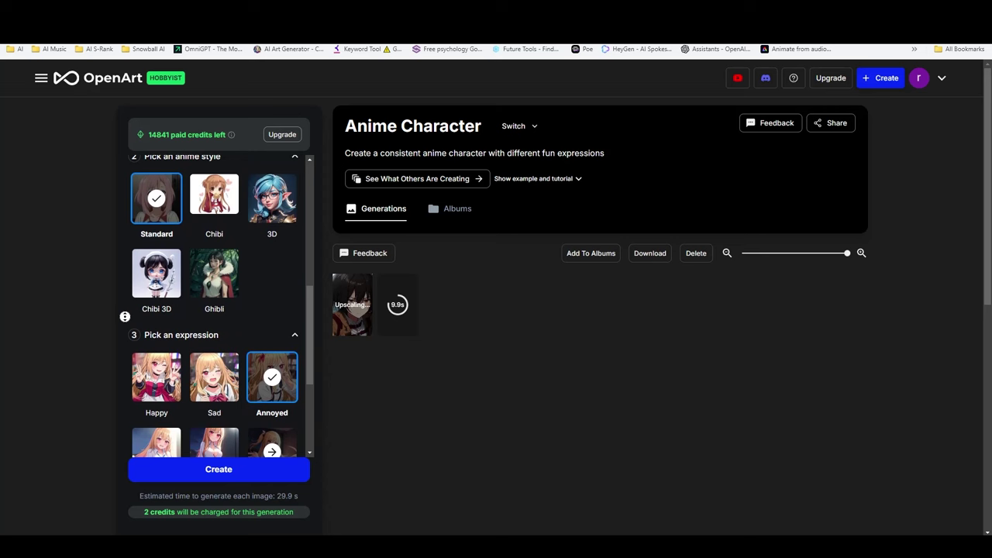
scroll(109, 330, "down", 1)
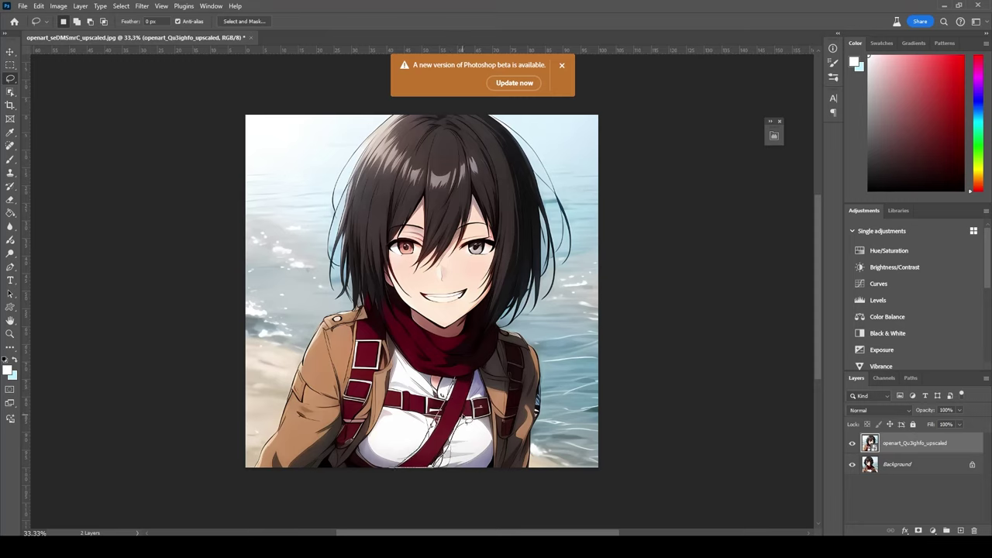
- Lasso the belt on the character's chest and Generative Fill it with 'remove belt'
left_click_drag(457, 379, 426, 457)
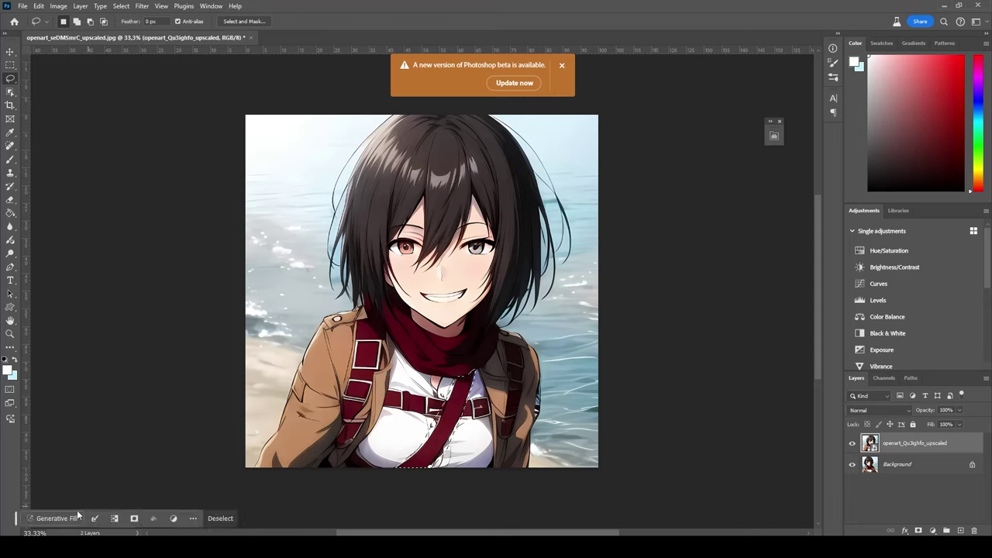
left_click(78, 512)
type("remove belt")
key("Return")
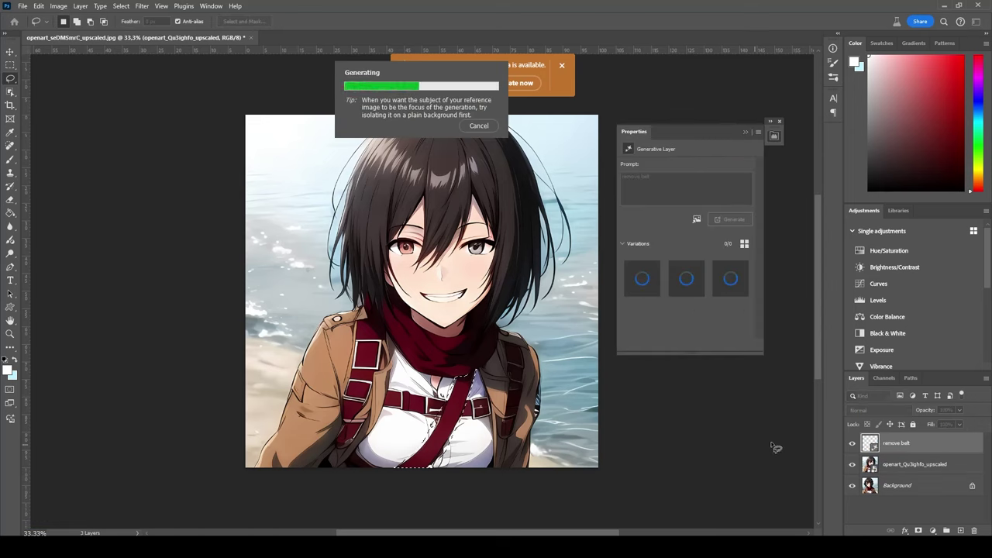
- Group the two top layers with Ctrl+G and toggle the group to compare with the original
left_click(915, 465, "shift")
key("ctrl+g")
left_click(852, 440)
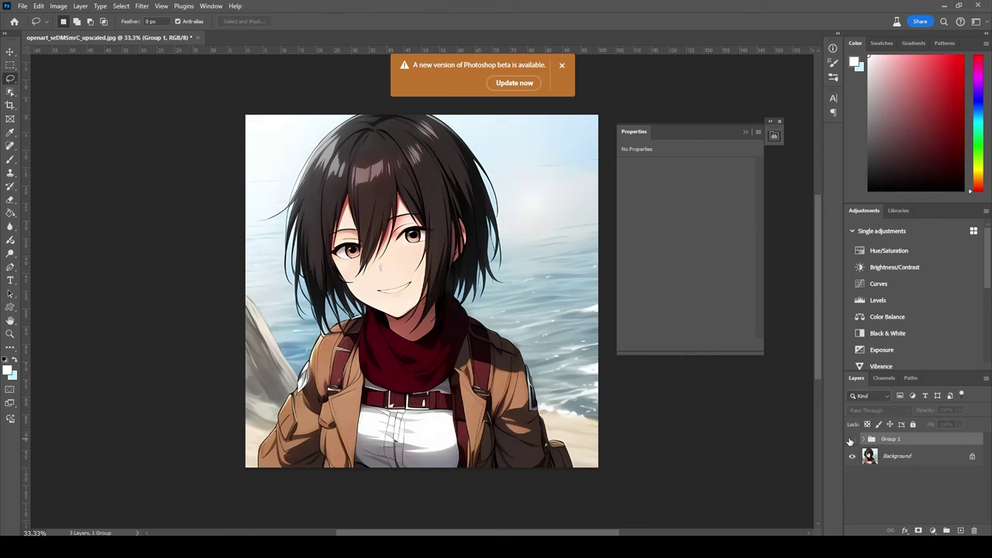
left_click(853, 441)
left_click(853, 440)
left_click(853, 440)
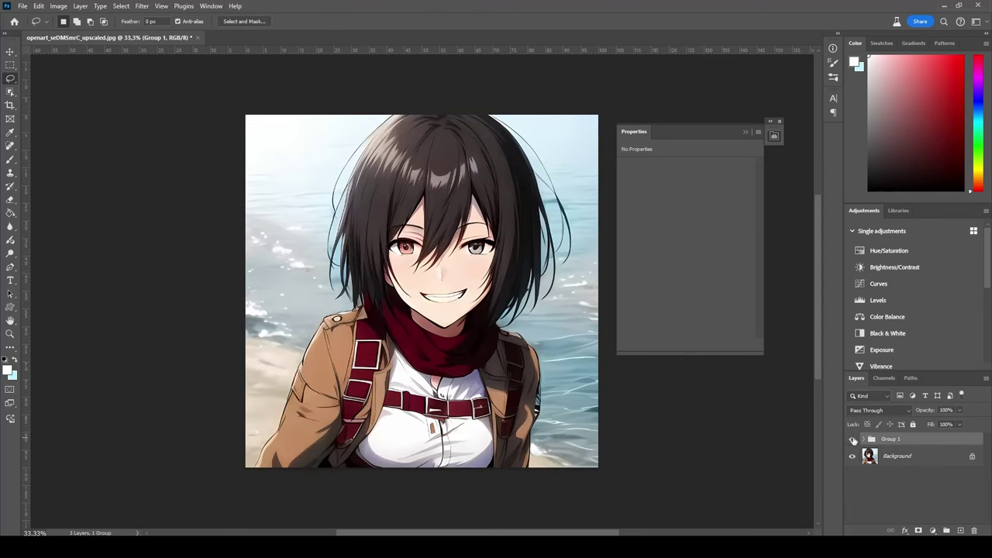
- Switch the selection tool to the brush selection, then to Quick Selection
right_click(10, 78)
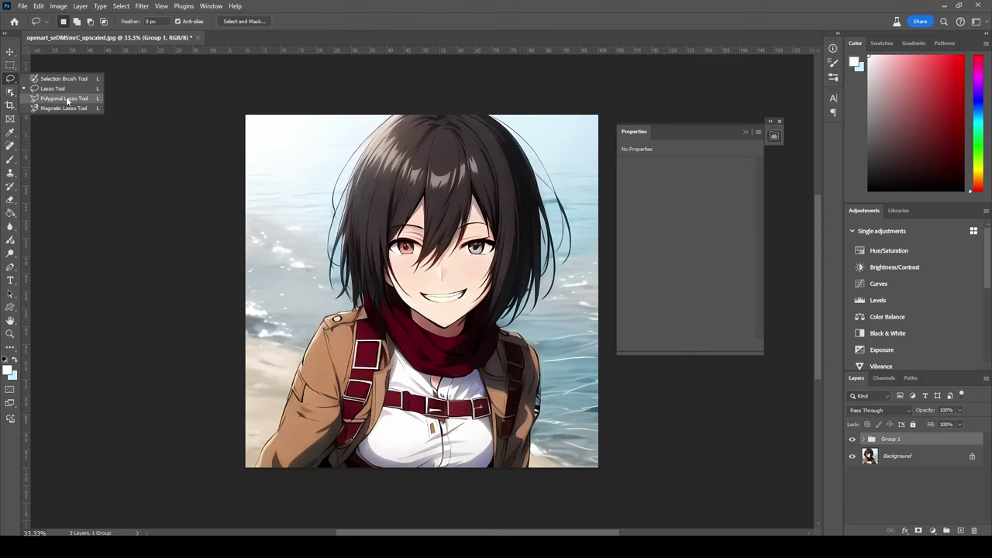
left_click(48, 80)
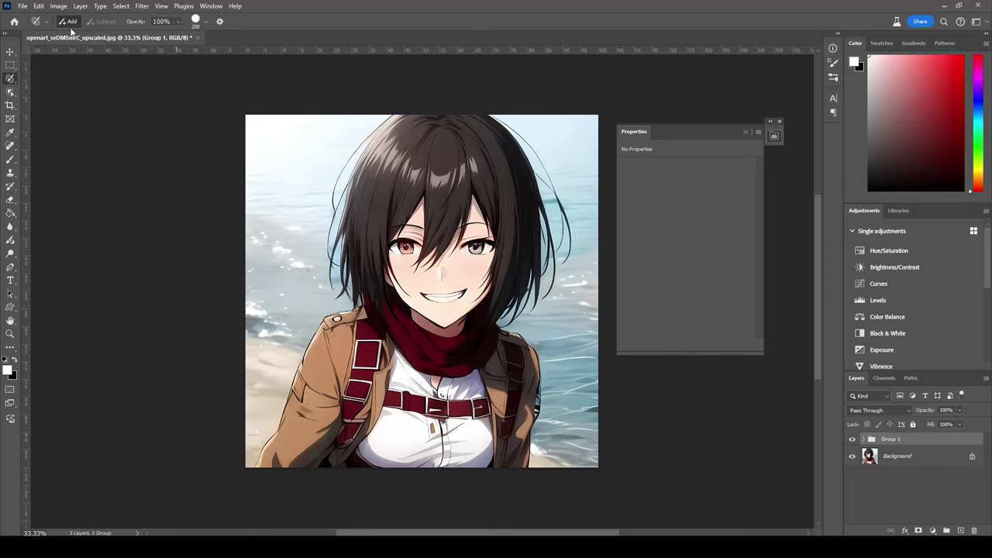
right_click(10, 91)
left_click(48, 102)
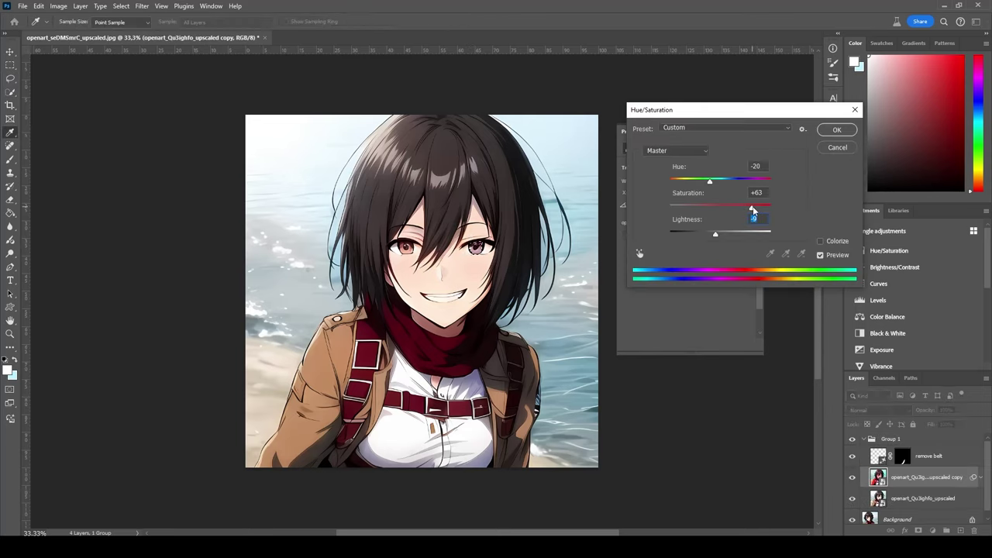
- Apply Hue/Saturation with Saturation +68 and Hue -30
left_click(754, 207)
mouse_move(717, 181)
left_mouse_down()
mouse_move(705, 183)
mouse_move(716, 182)
left_mouse_up()
key("Return")
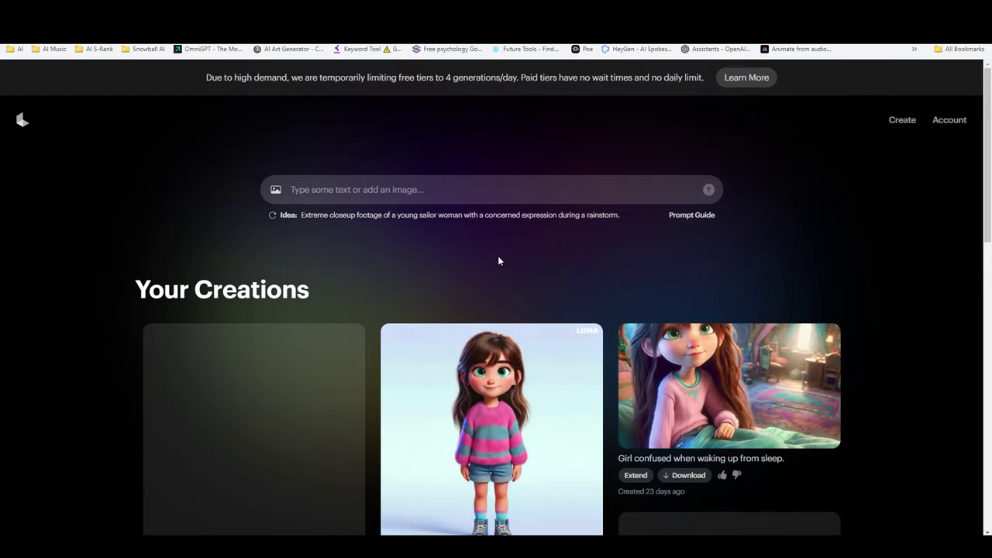
- Load openart_seDMSmrC_upscaled.jpg as the Luma start frame, leaving the end frame empty
left_click(275, 191)
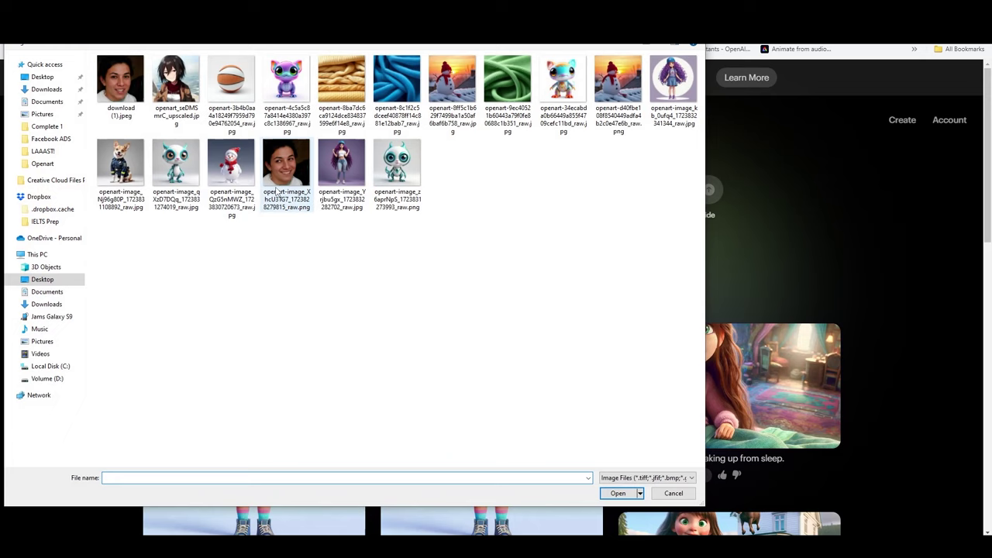
double_click(175, 81)
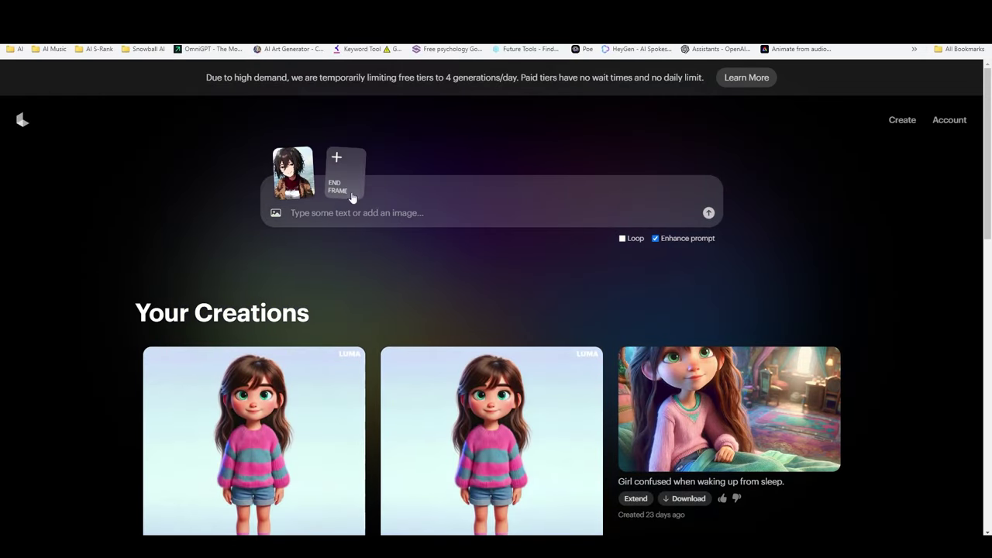
left_click(350, 178)
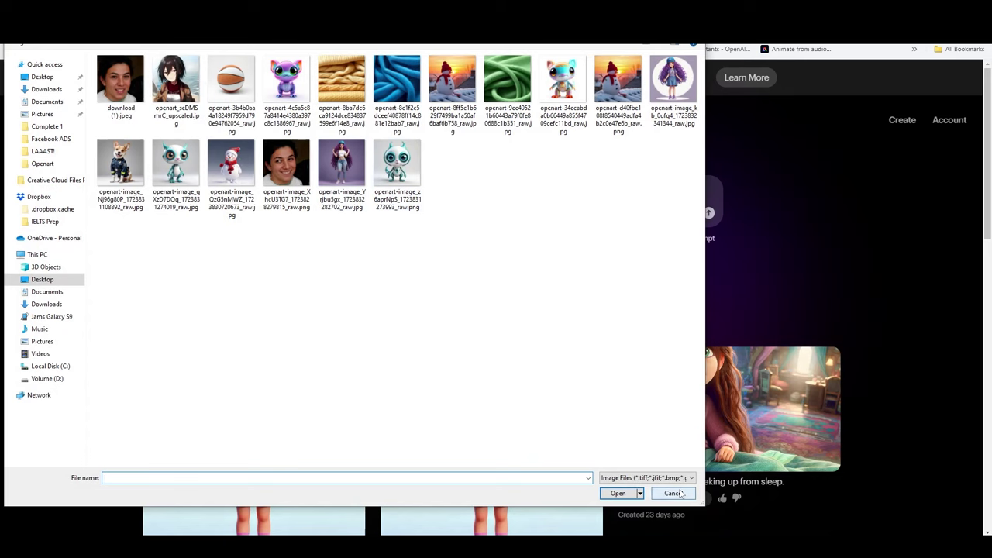
left_click(673, 493)
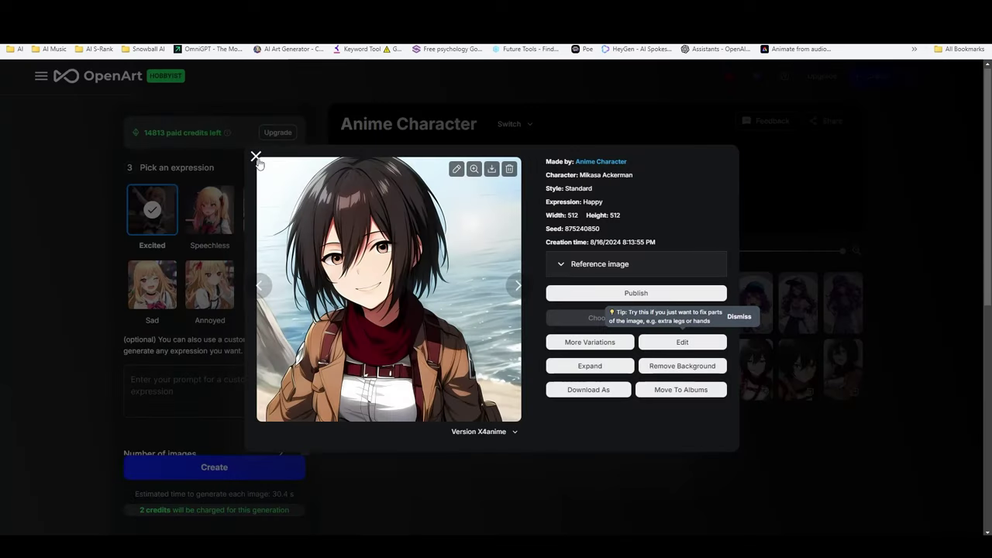
- Find the grinning red-scarf girl image and save it as openart_Qu3ighfo_upscaled.jpg
left_click(518, 286)
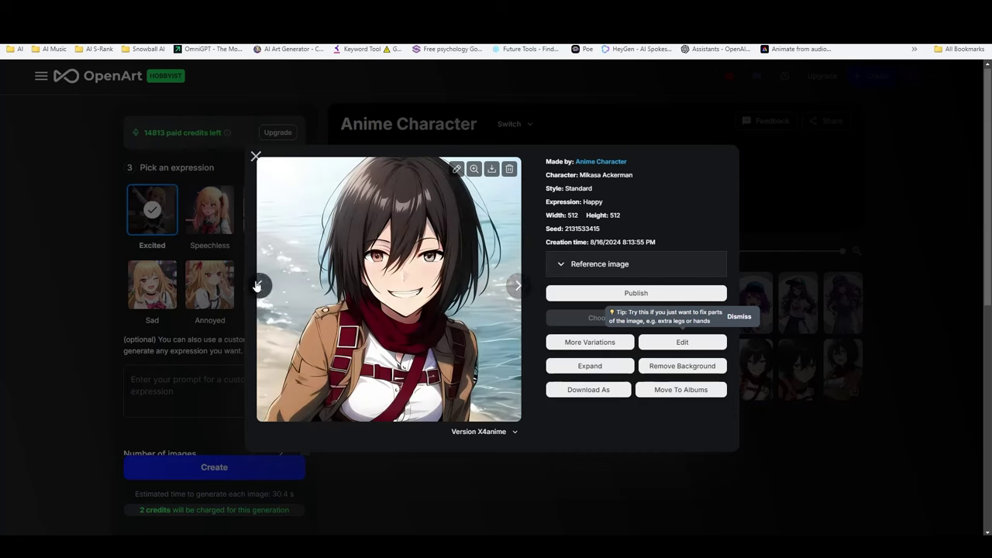
left_click(518, 286)
left_click(518, 286)
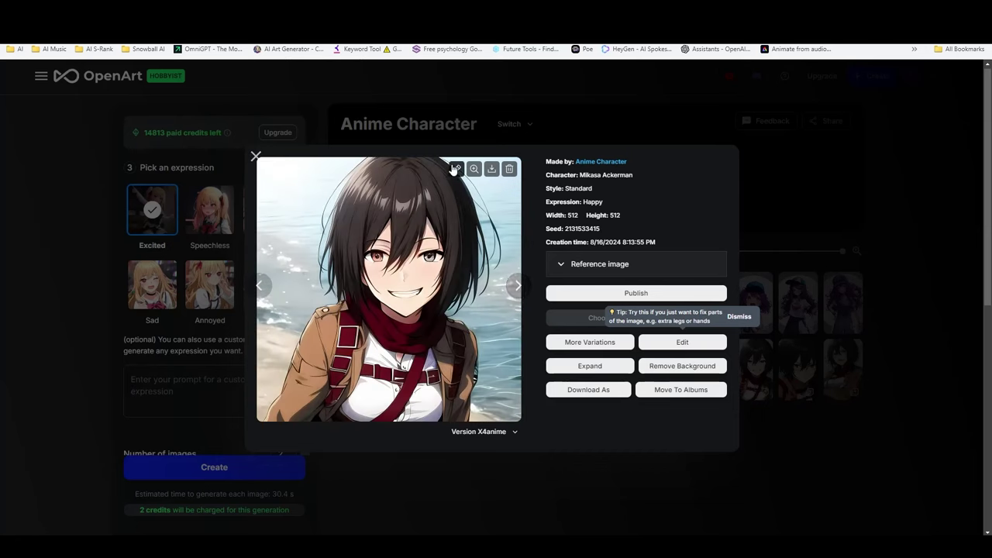
left_click(499, 178)
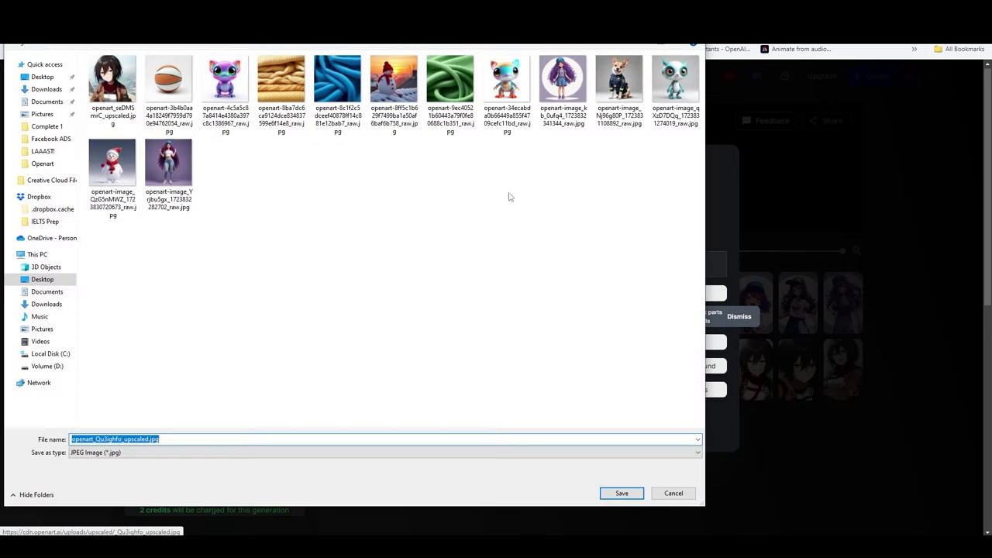
left_click(624, 493)
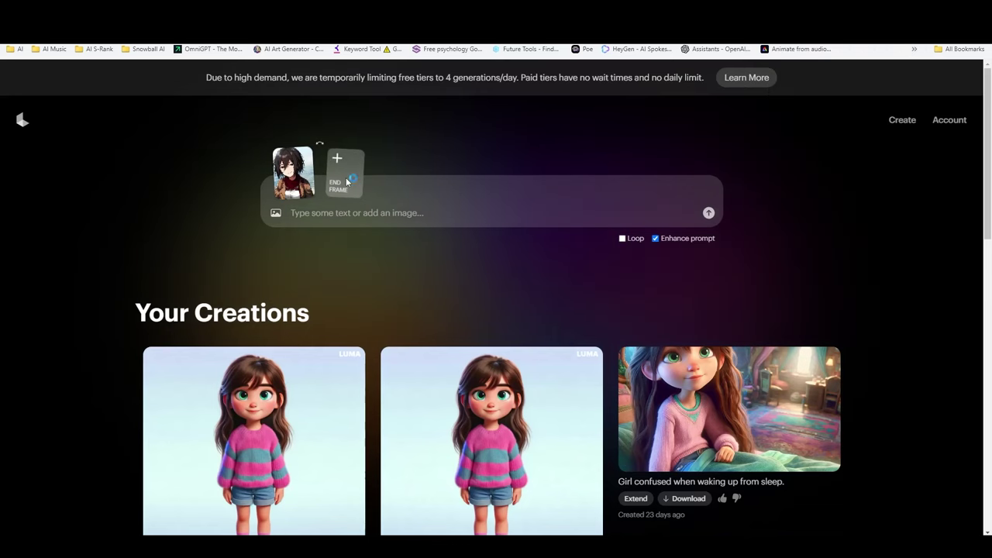
- Set the second upscaled image as end frame; prompt 'a girl smiling in front of the camera, with the ocean'
left_click(343, 161)
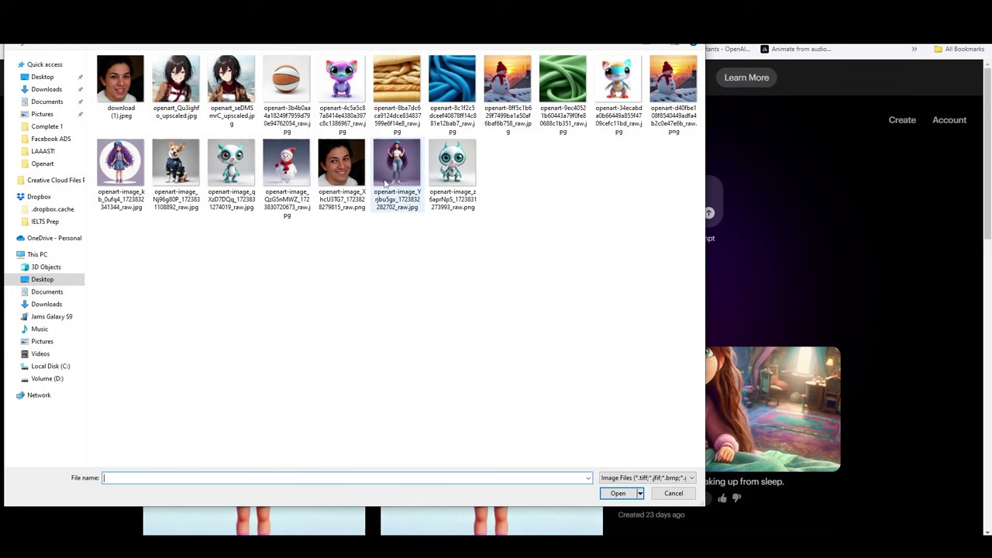
double_click(227, 91)
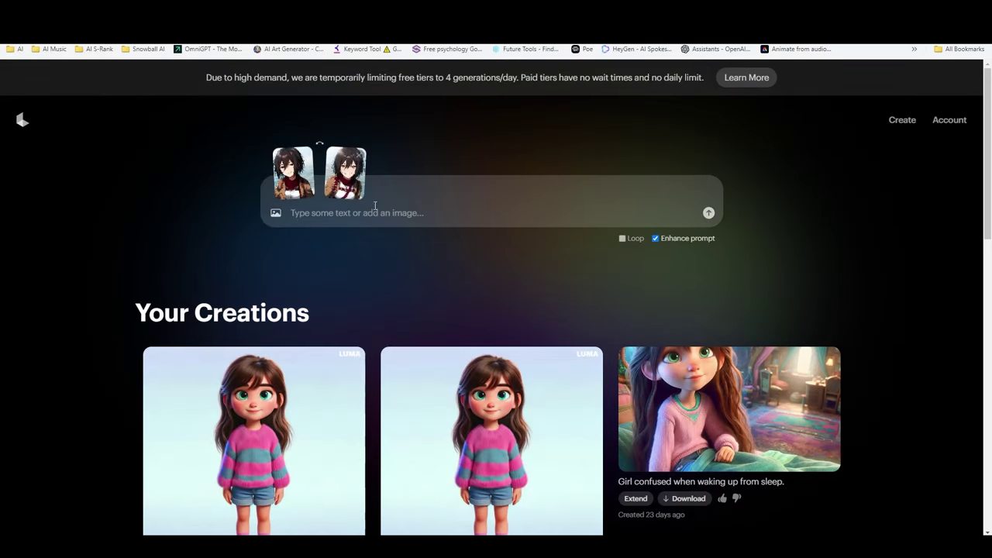
type("a girl ")
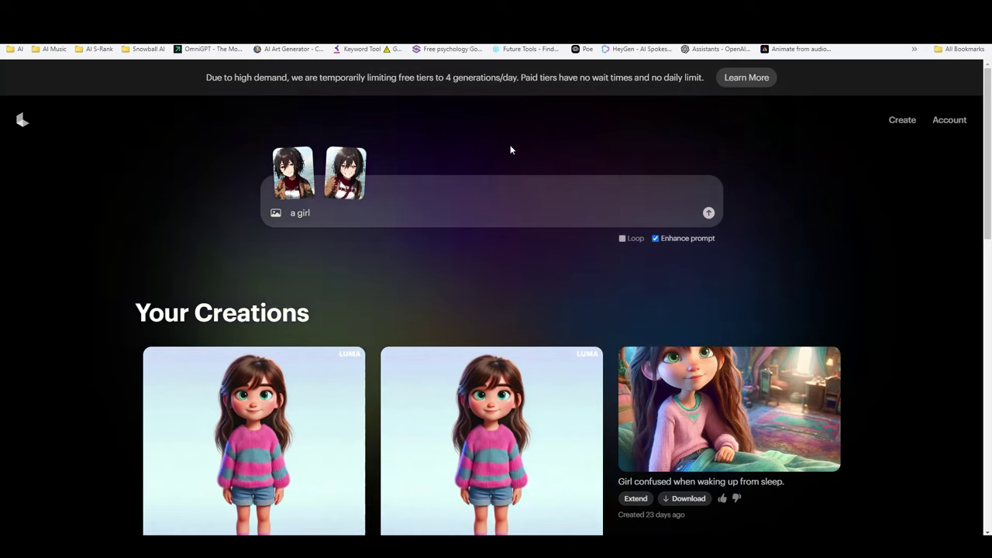
type("smiling in fron")
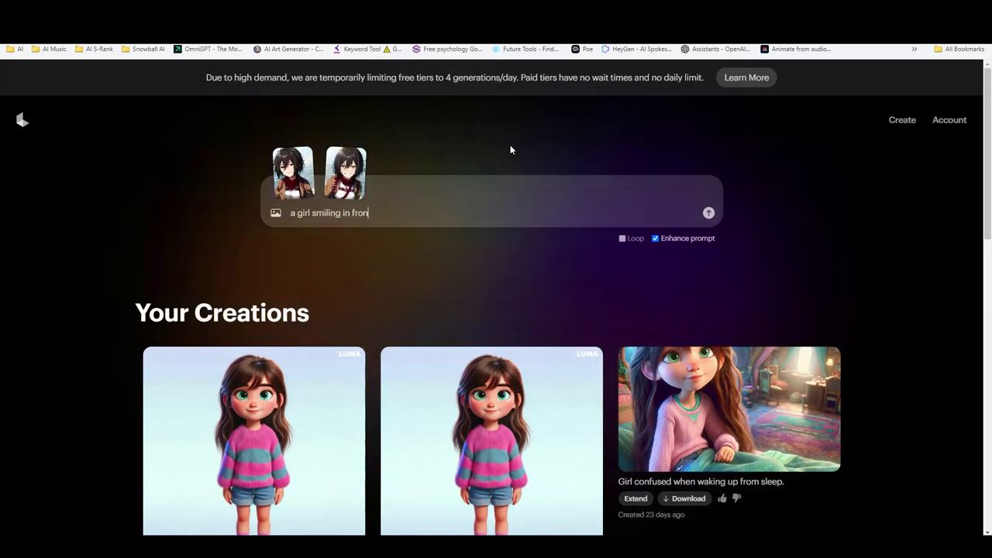
type("t of the cam")
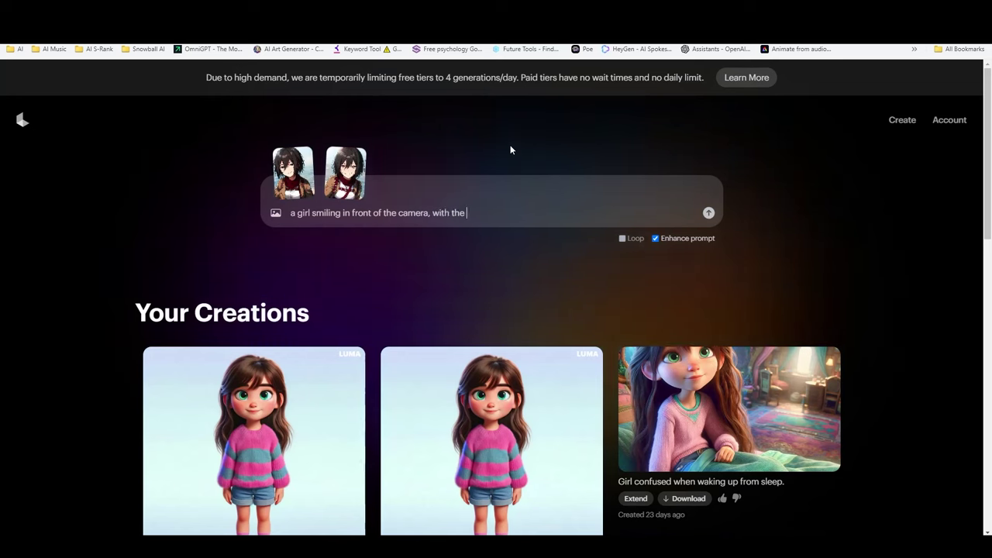
type("era, with the ocean")
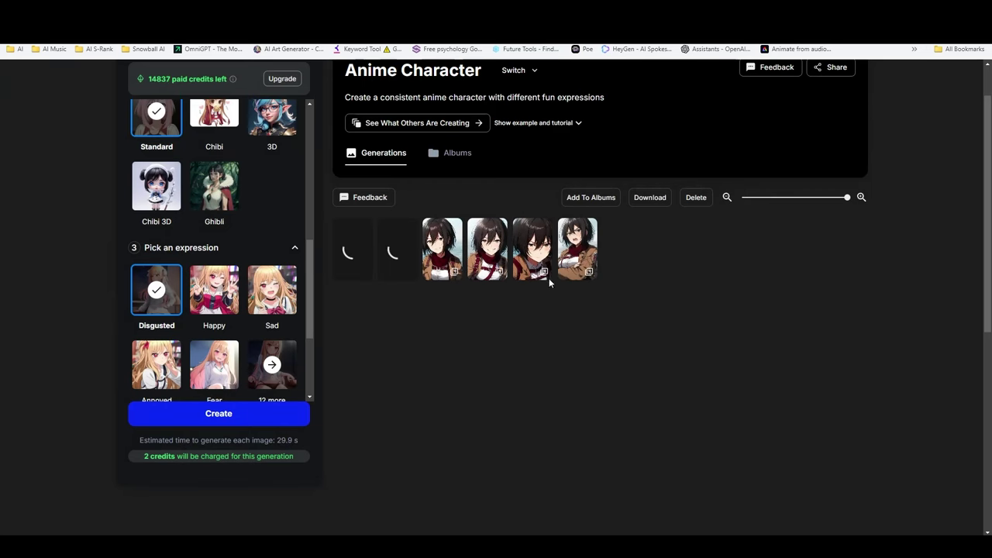
- View the Annoyed character image, return to the previous one, and examine the Hobbyist plan
left_click(576, 252)
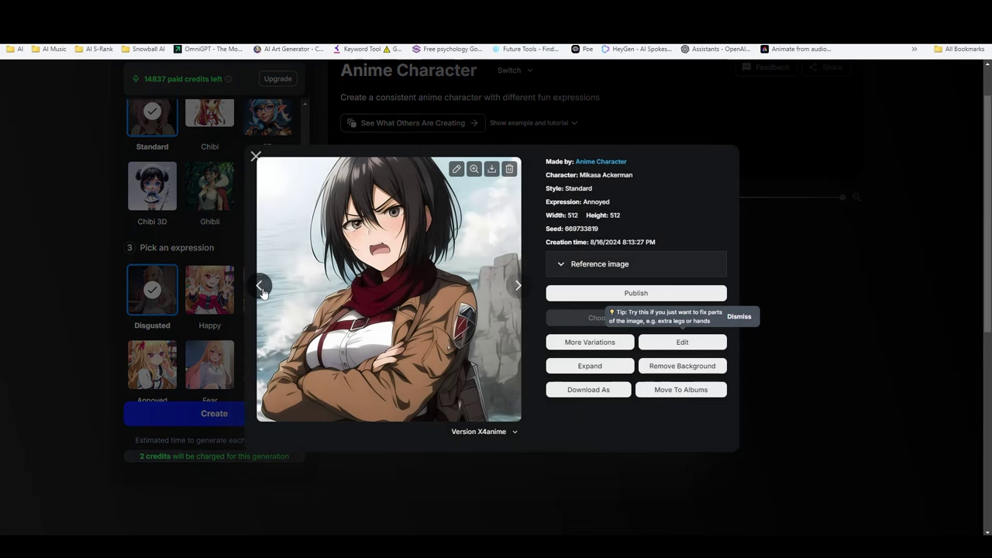
left_click(261, 287)
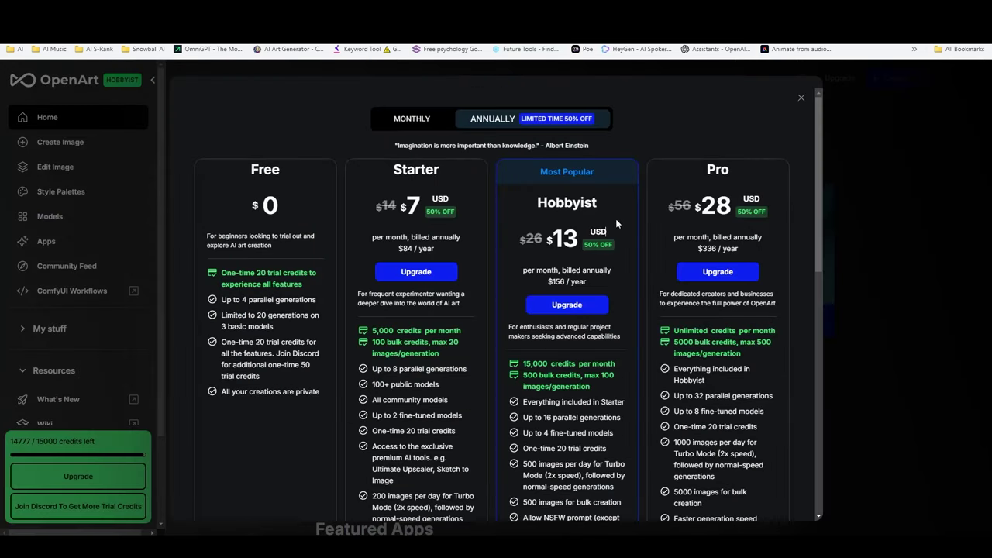
left_click_drag(598, 219, 541, 202)
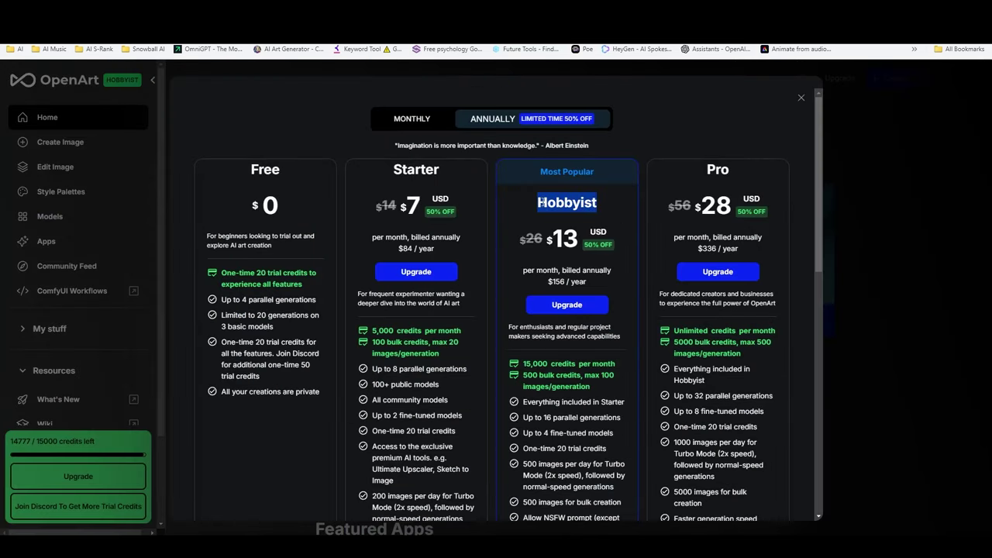
left_click(615, 202)
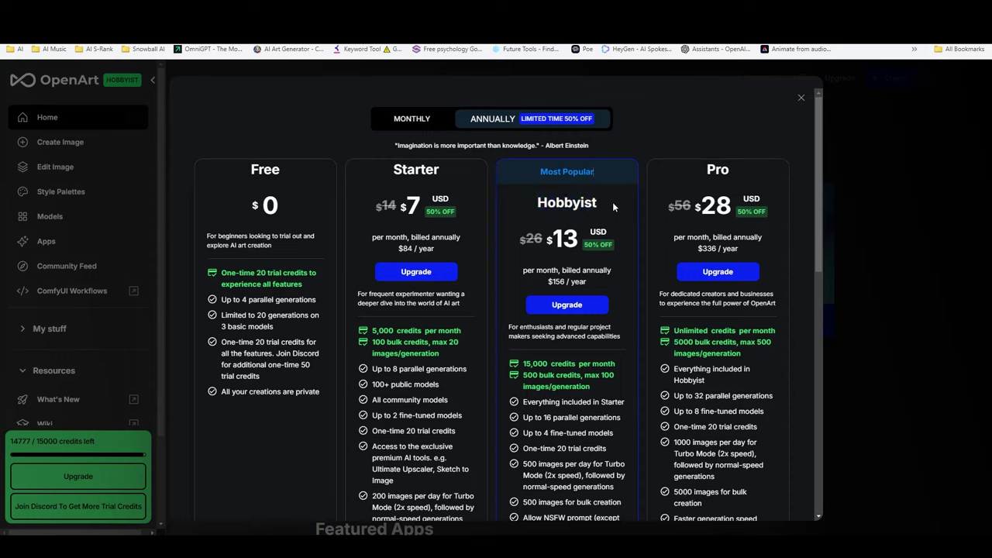
- Compare the Starter $7 and Pro $28 annual prices and scroll through the plans
left_click_drag(266, 204, 469, 192)
left_click(369, 200)
left_click(469, 191)
left_click_drag(737, 205, 680, 203)
left_click(700, 196)
scroll(565, 244, "down", 3)
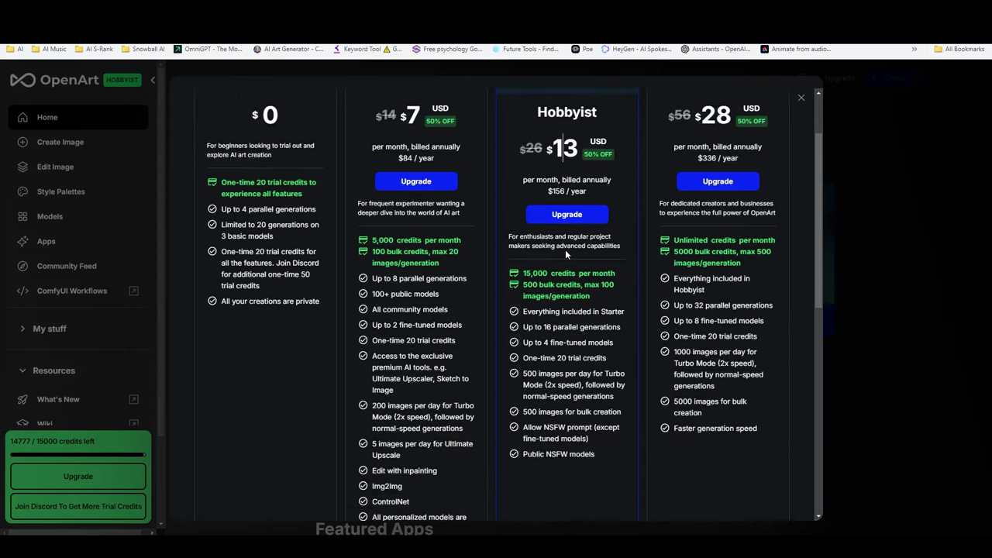